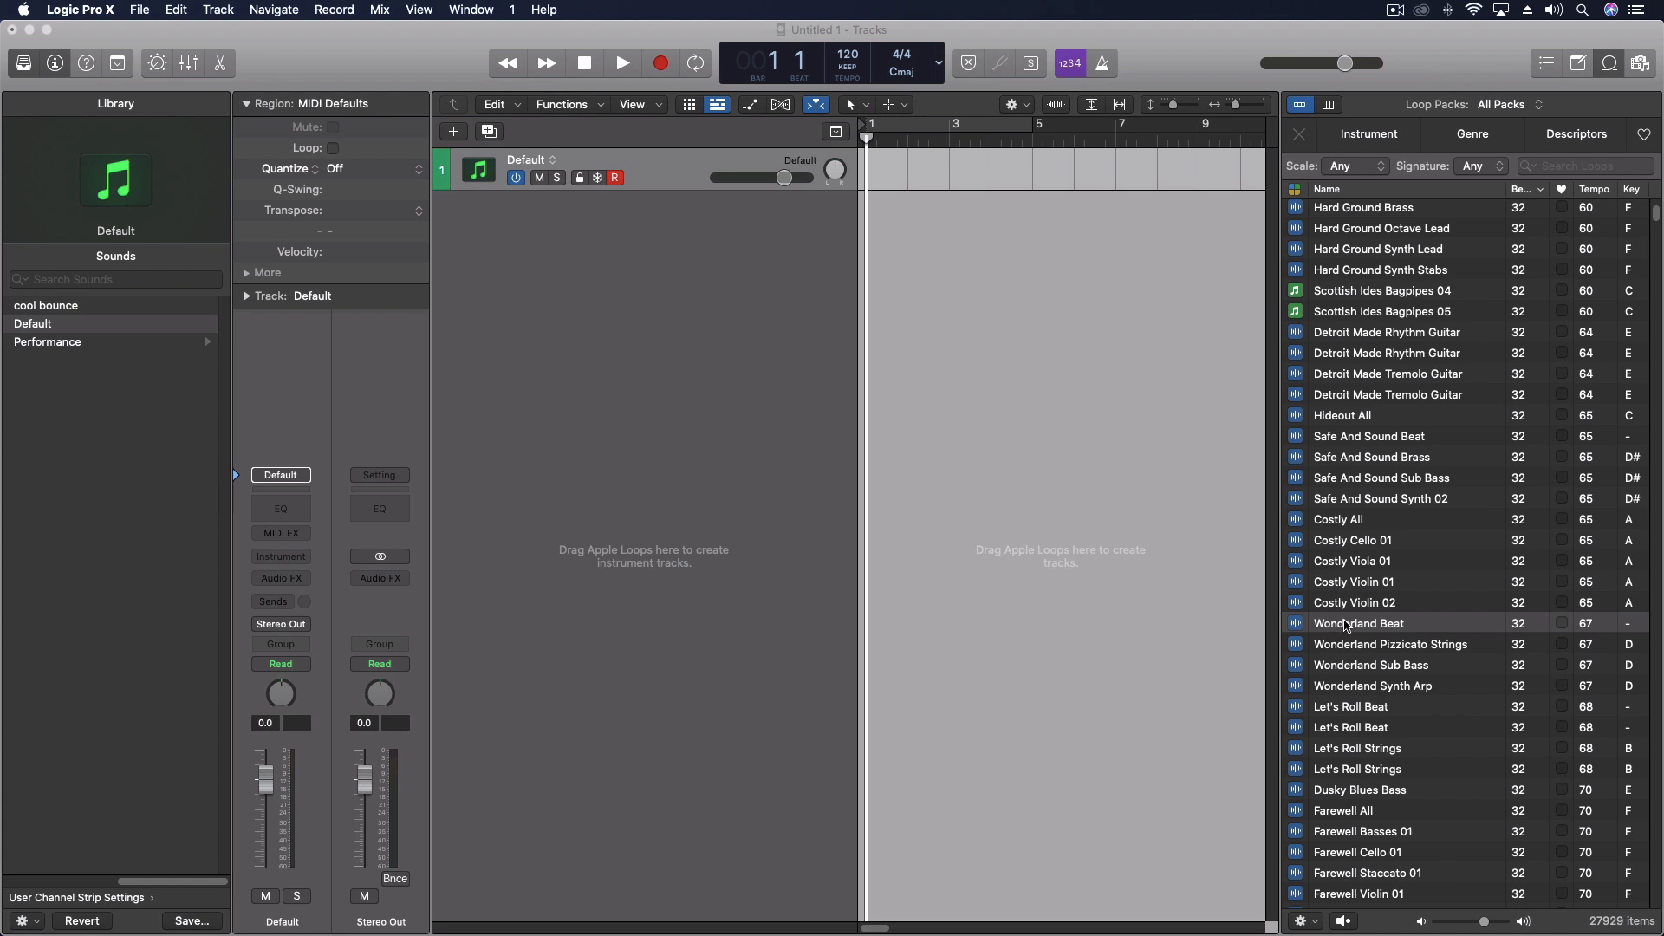
Step: Preview the Wonderland Beat loop, load it into a new Quick Sampler track and audition several of its slices
{"action": "left_click", "coordinate": [1346, 624]}
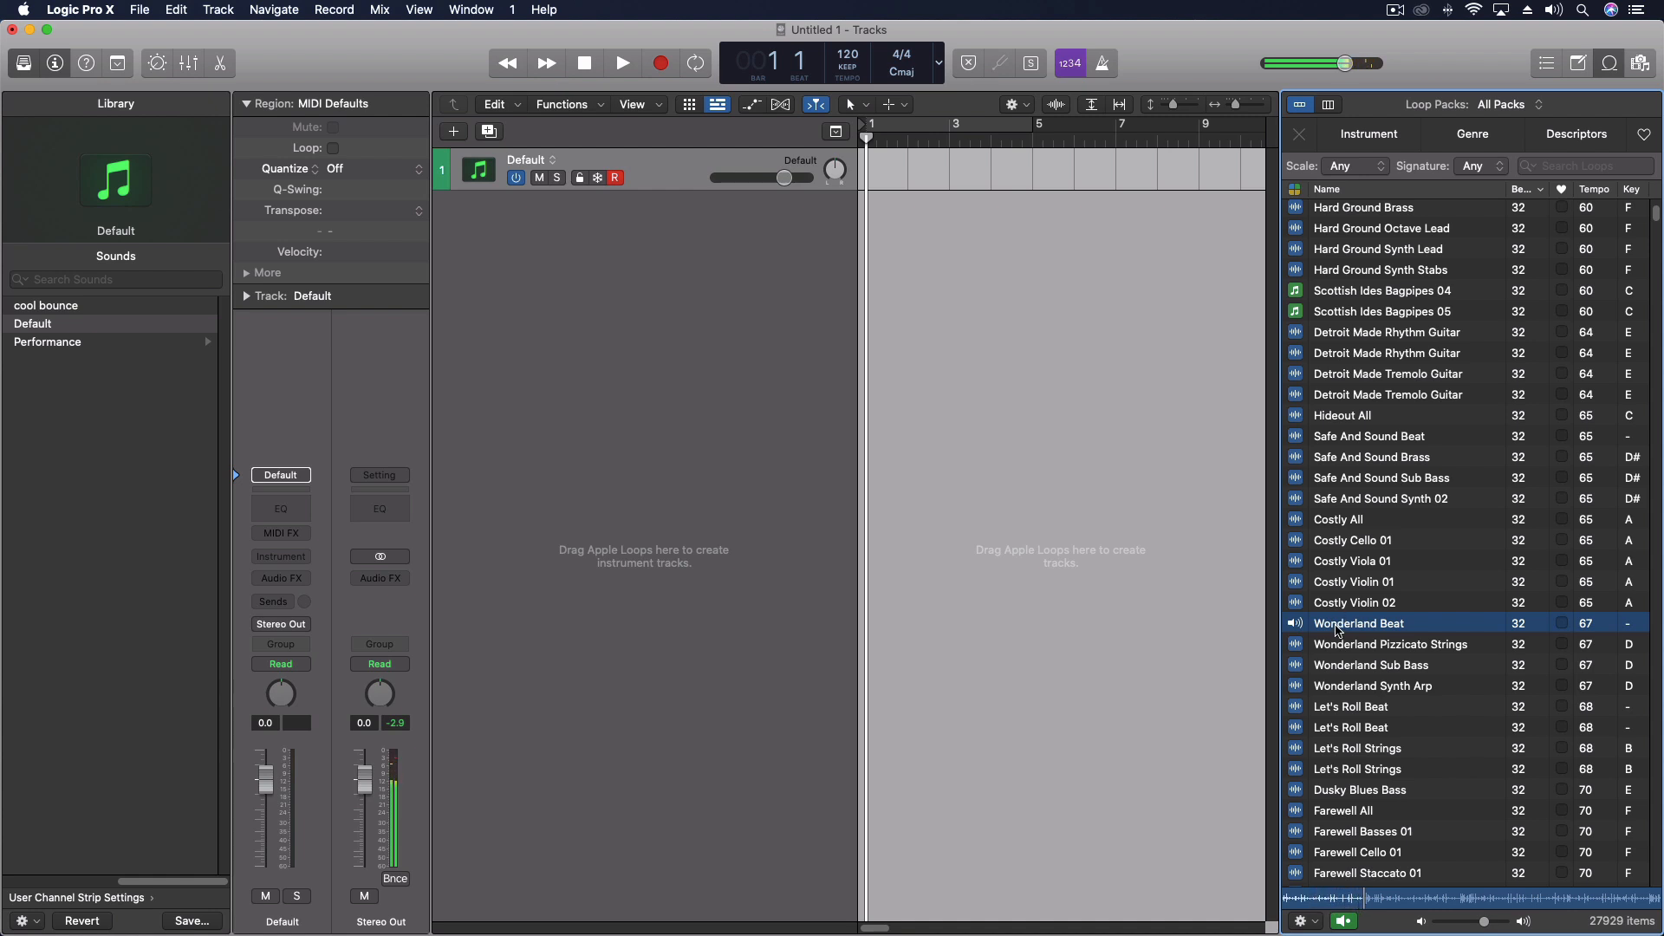
{"action": "left_click_drag", "start_coordinate": [1339, 631], "coordinate": [562, 253]}
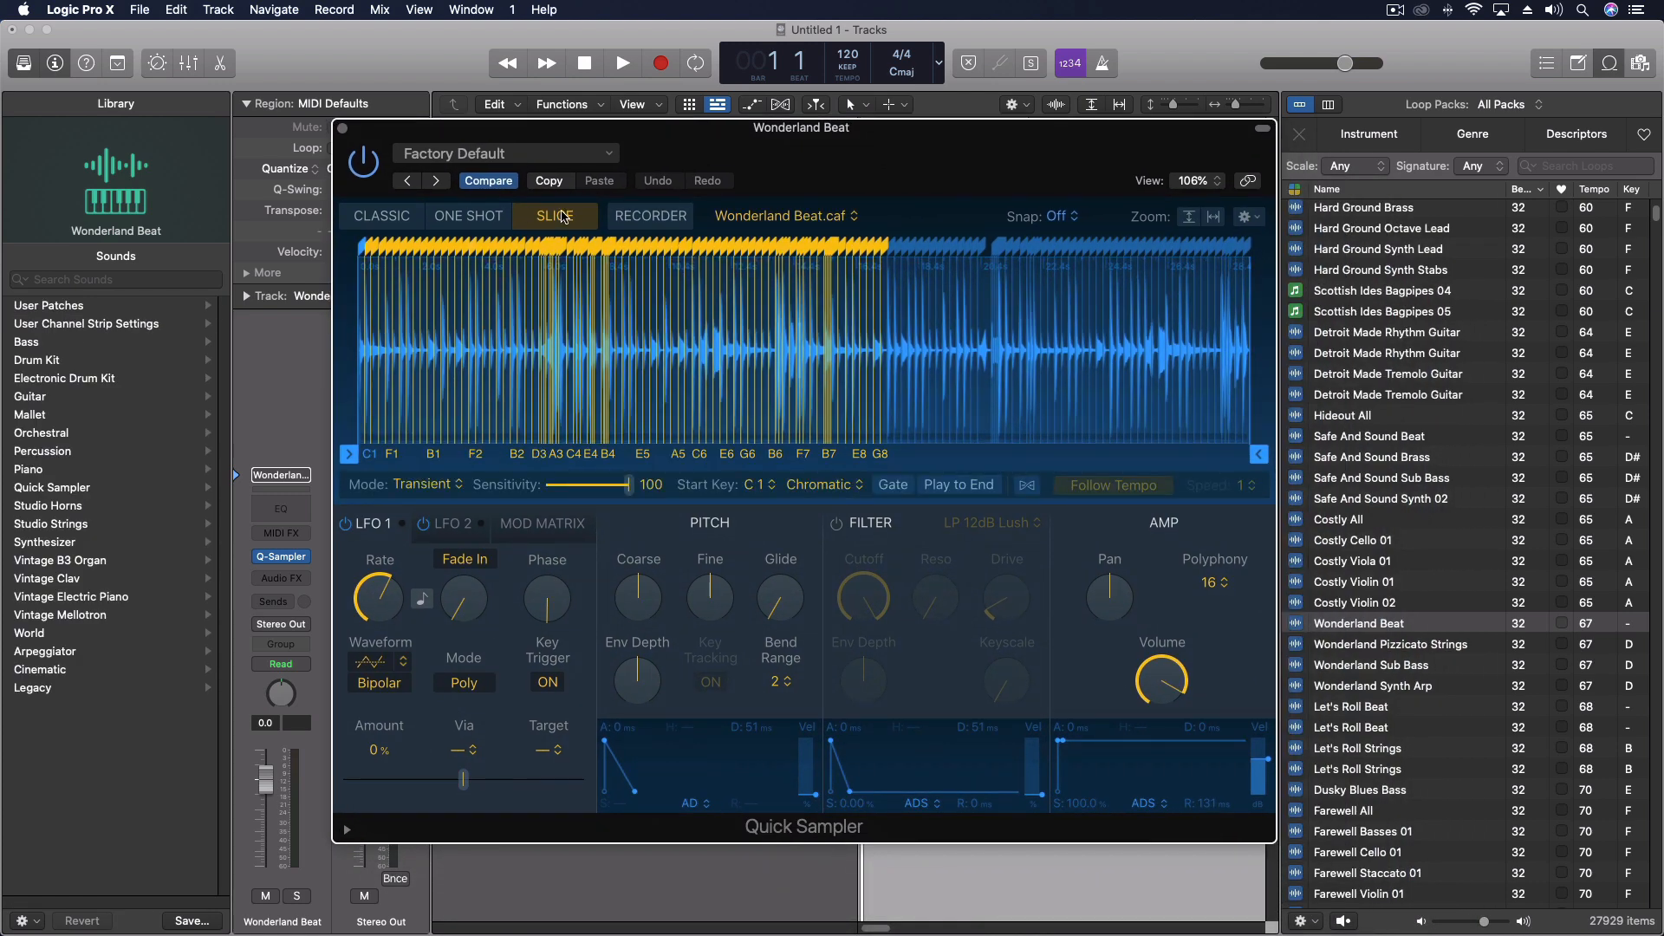
{"action": "left_click", "coordinate": [393, 458]}
{"action": "left_click", "coordinate": [433, 457]}
{"action": "left_click", "coordinate": [465, 457]}
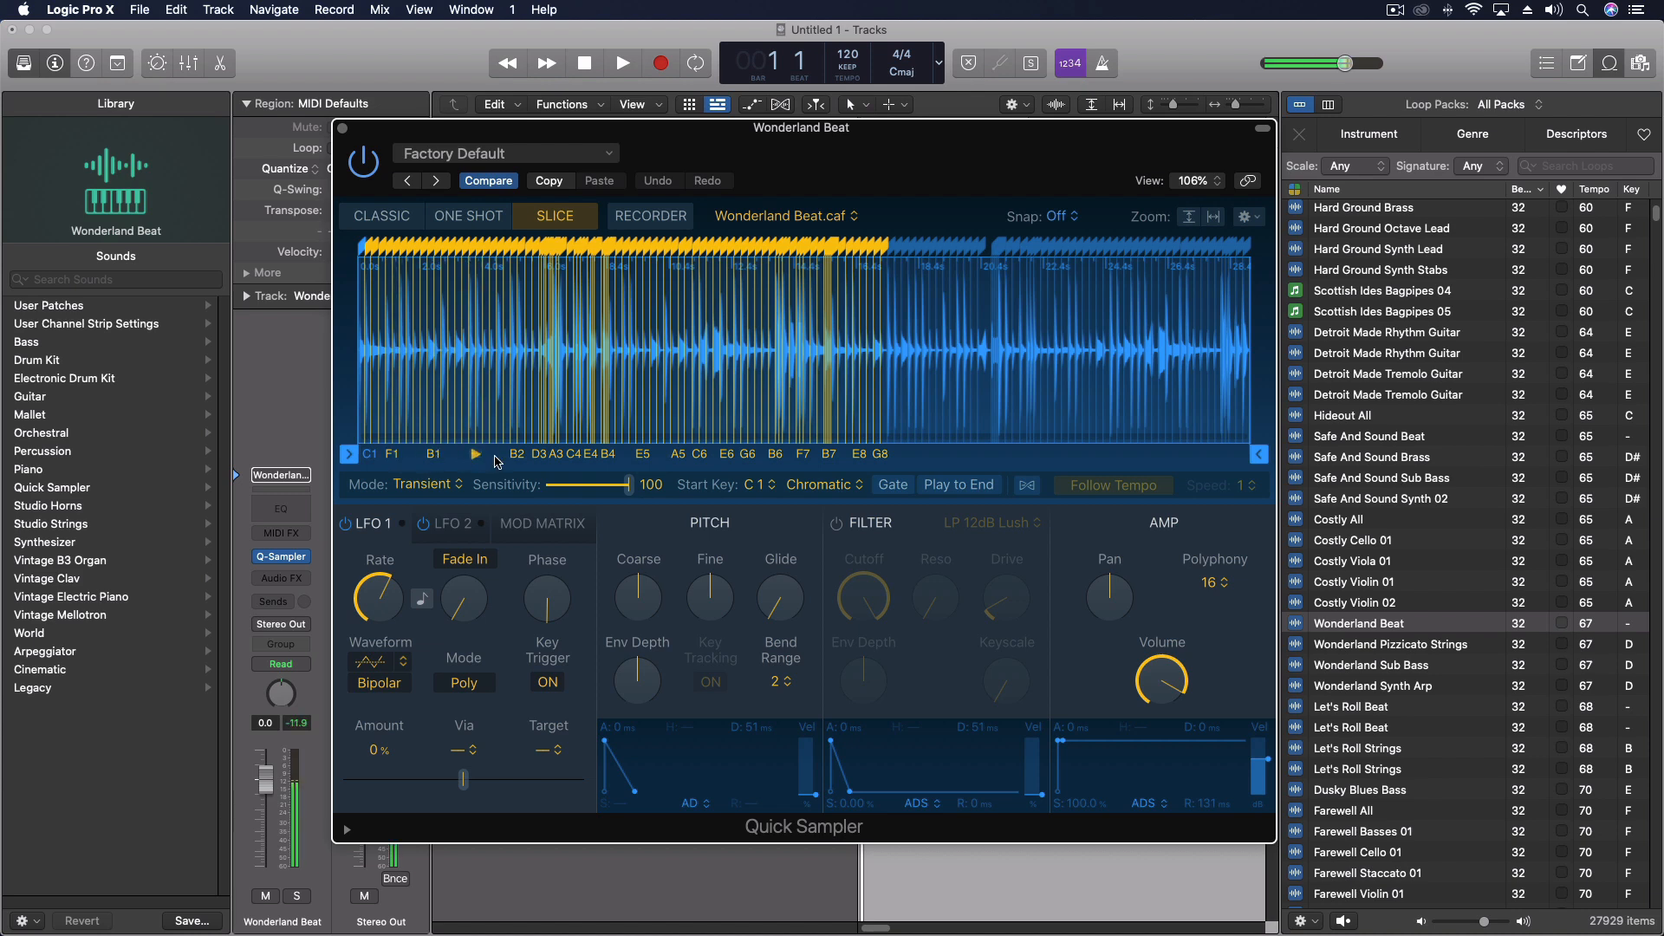
{"action": "left_click", "coordinate": [517, 456]}
Step: Move the Quick Sampler window clear of the track list and delete the empty Default track
{"action": "left_click_drag", "start_coordinate": [676, 147], "coordinate": [864, 397]}
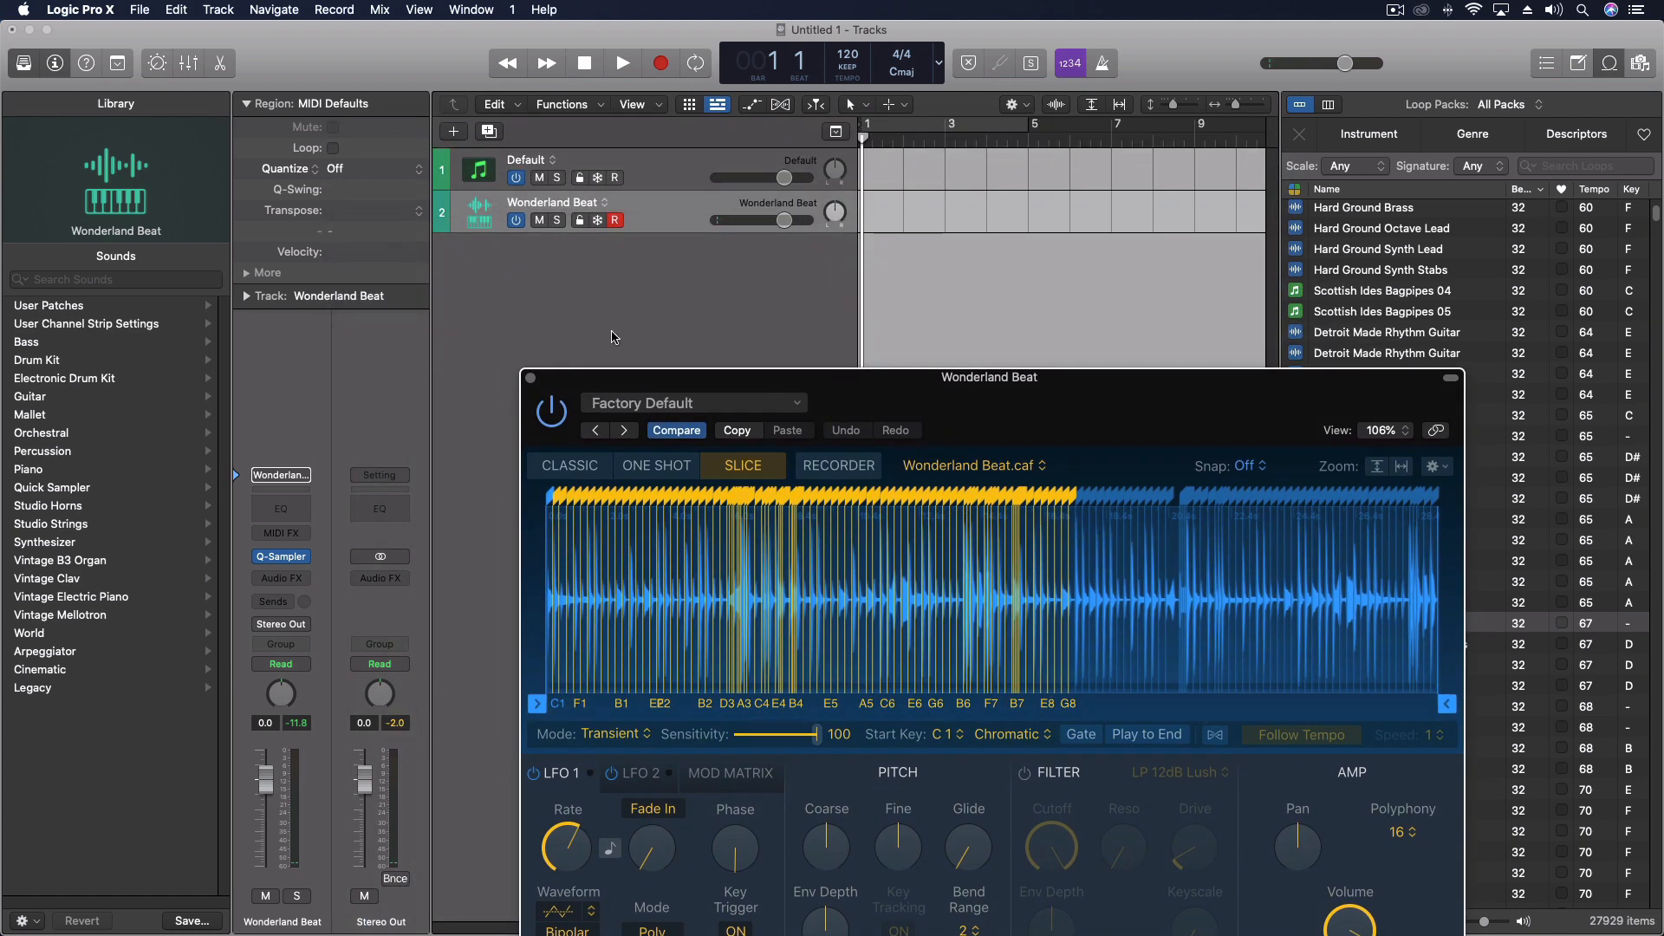
{"action": "left_click", "coordinate": [650, 171]}
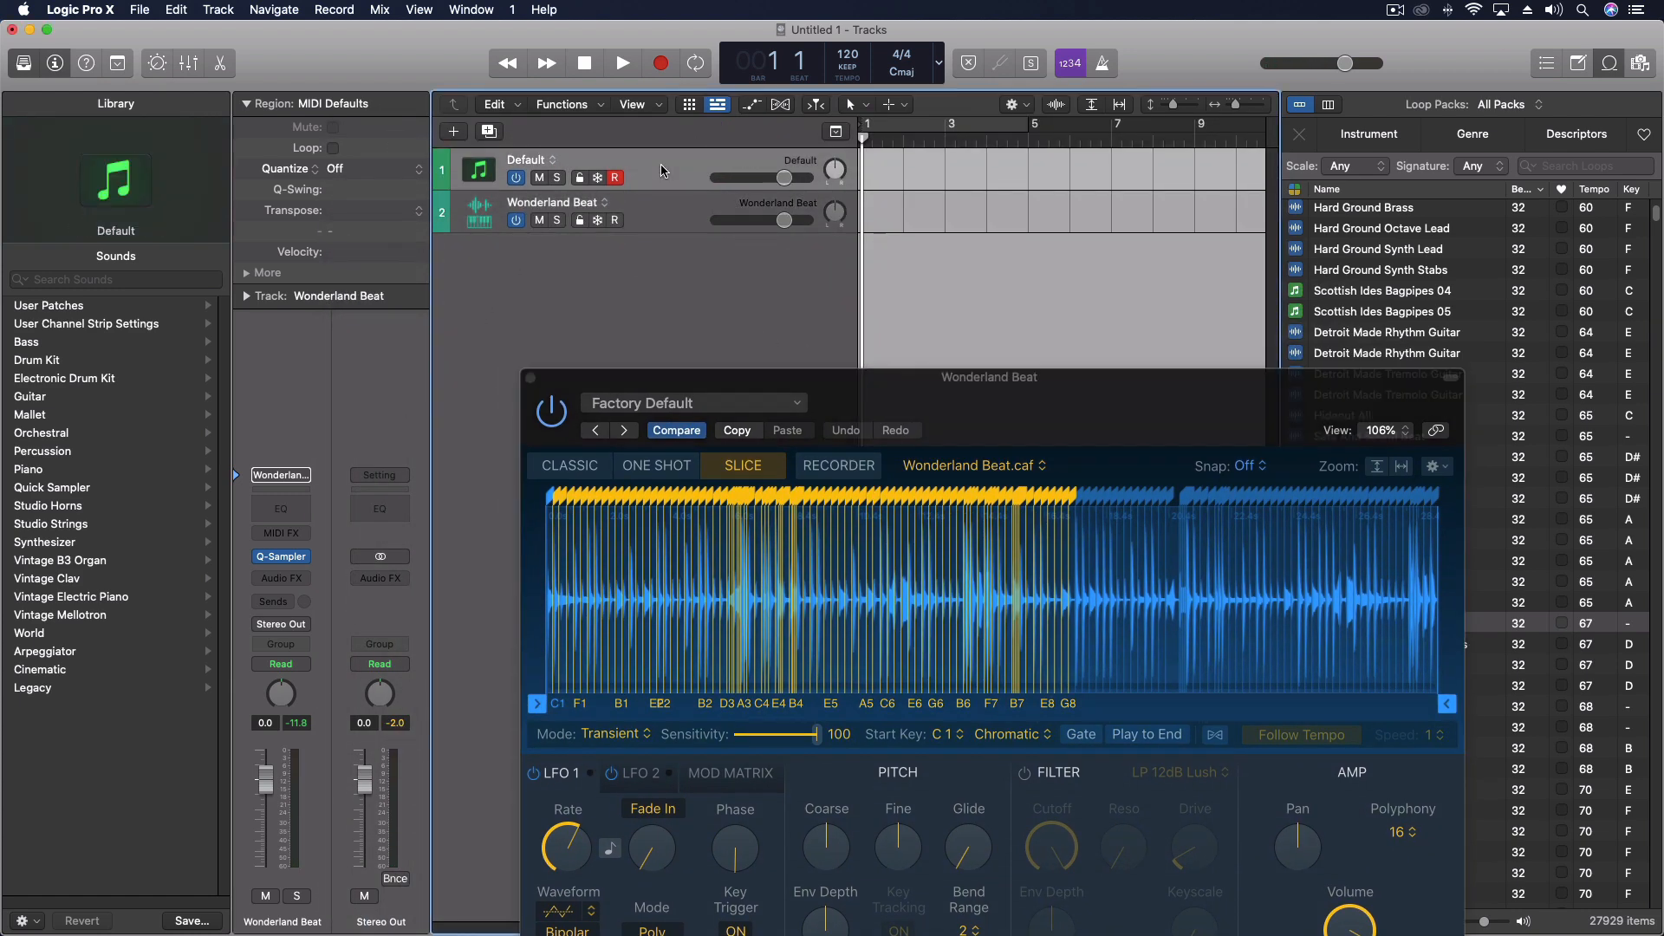
{"action": "key", "text": "super+BackSpace"}
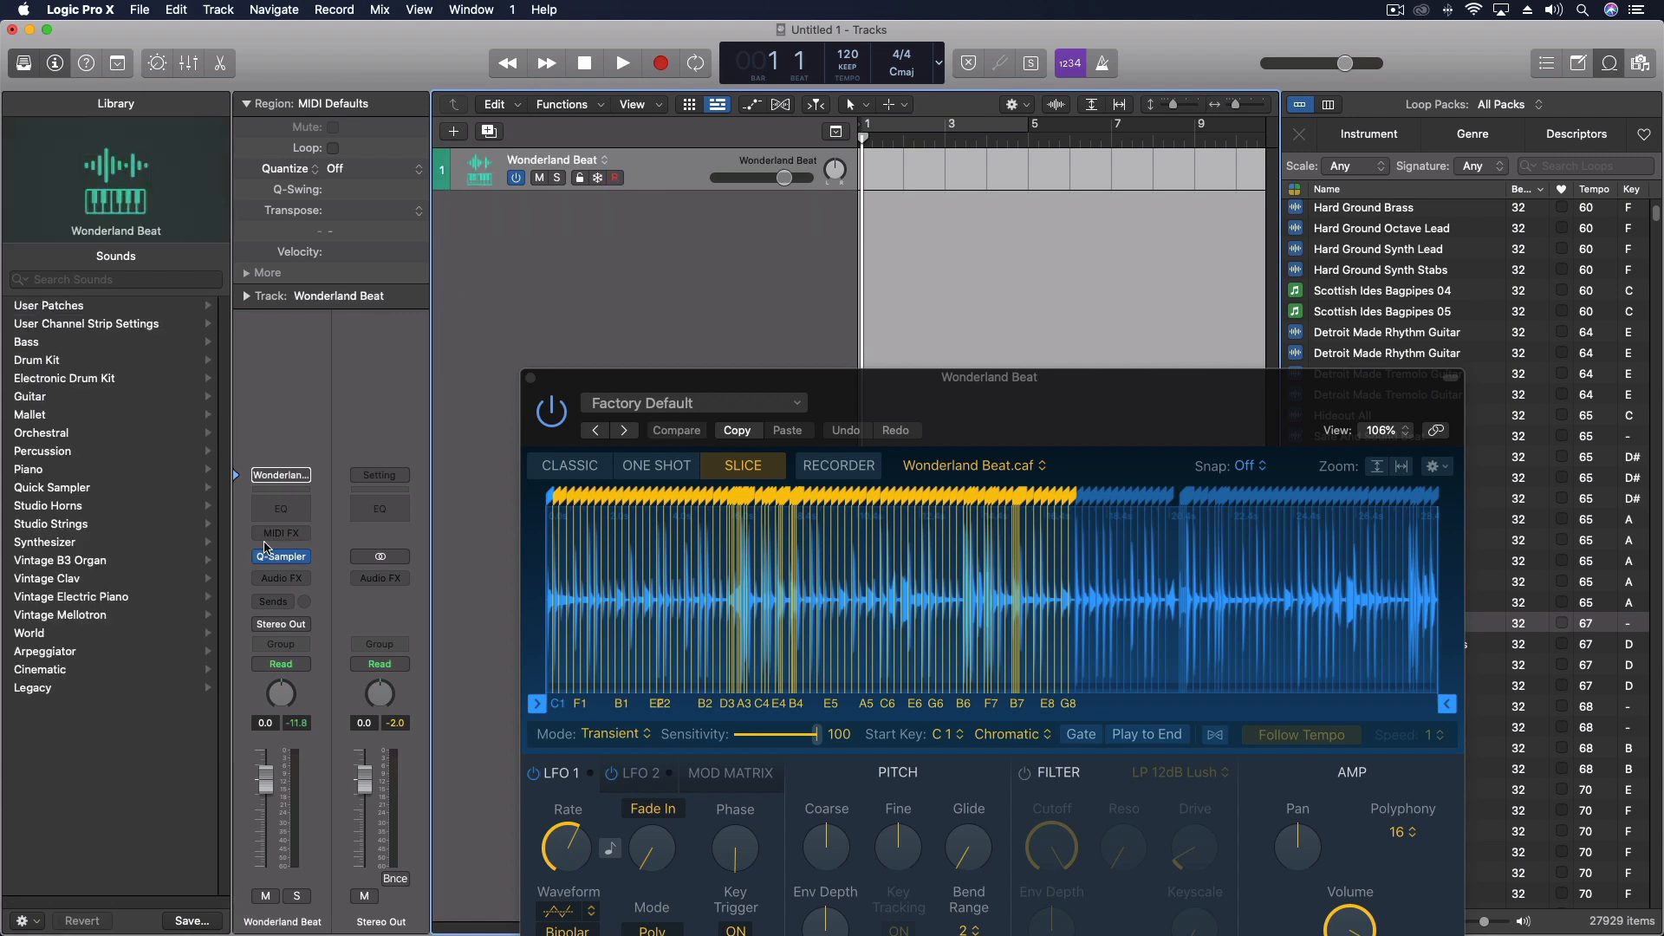
Step: Add the Arpeggiator MIDI effect to the Wonderland Beat track and play several notes with Musical Typing to hear it
{"action": "left_click", "coordinate": [283, 535]}
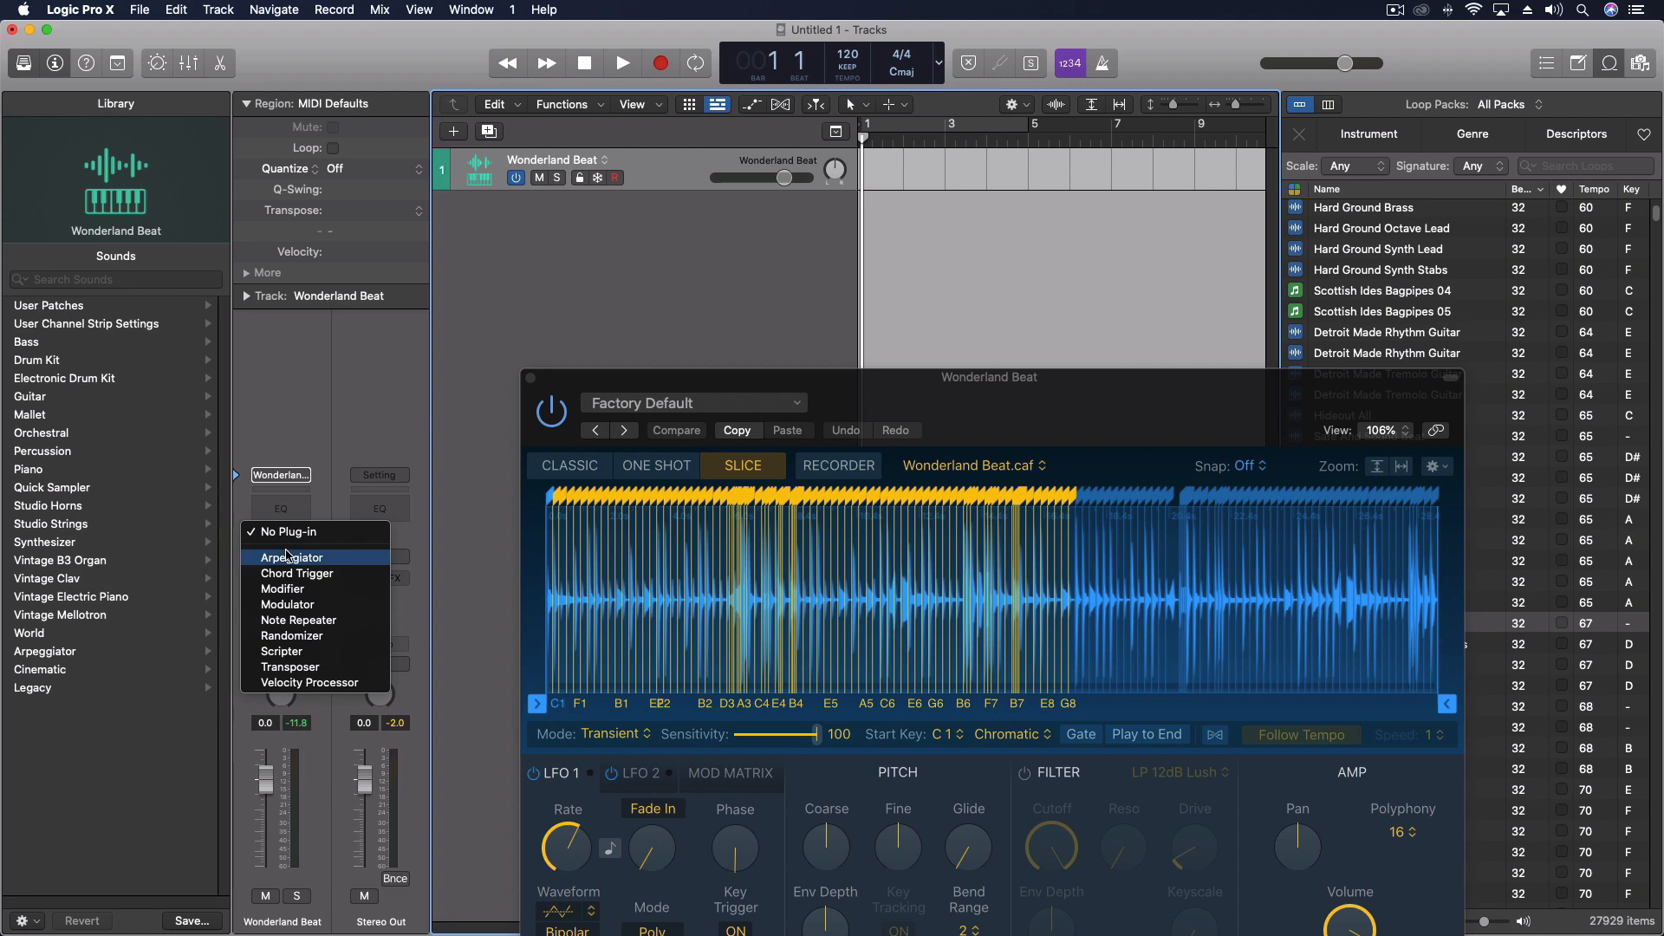
{"action": "left_click", "coordinate": [303, 560]}
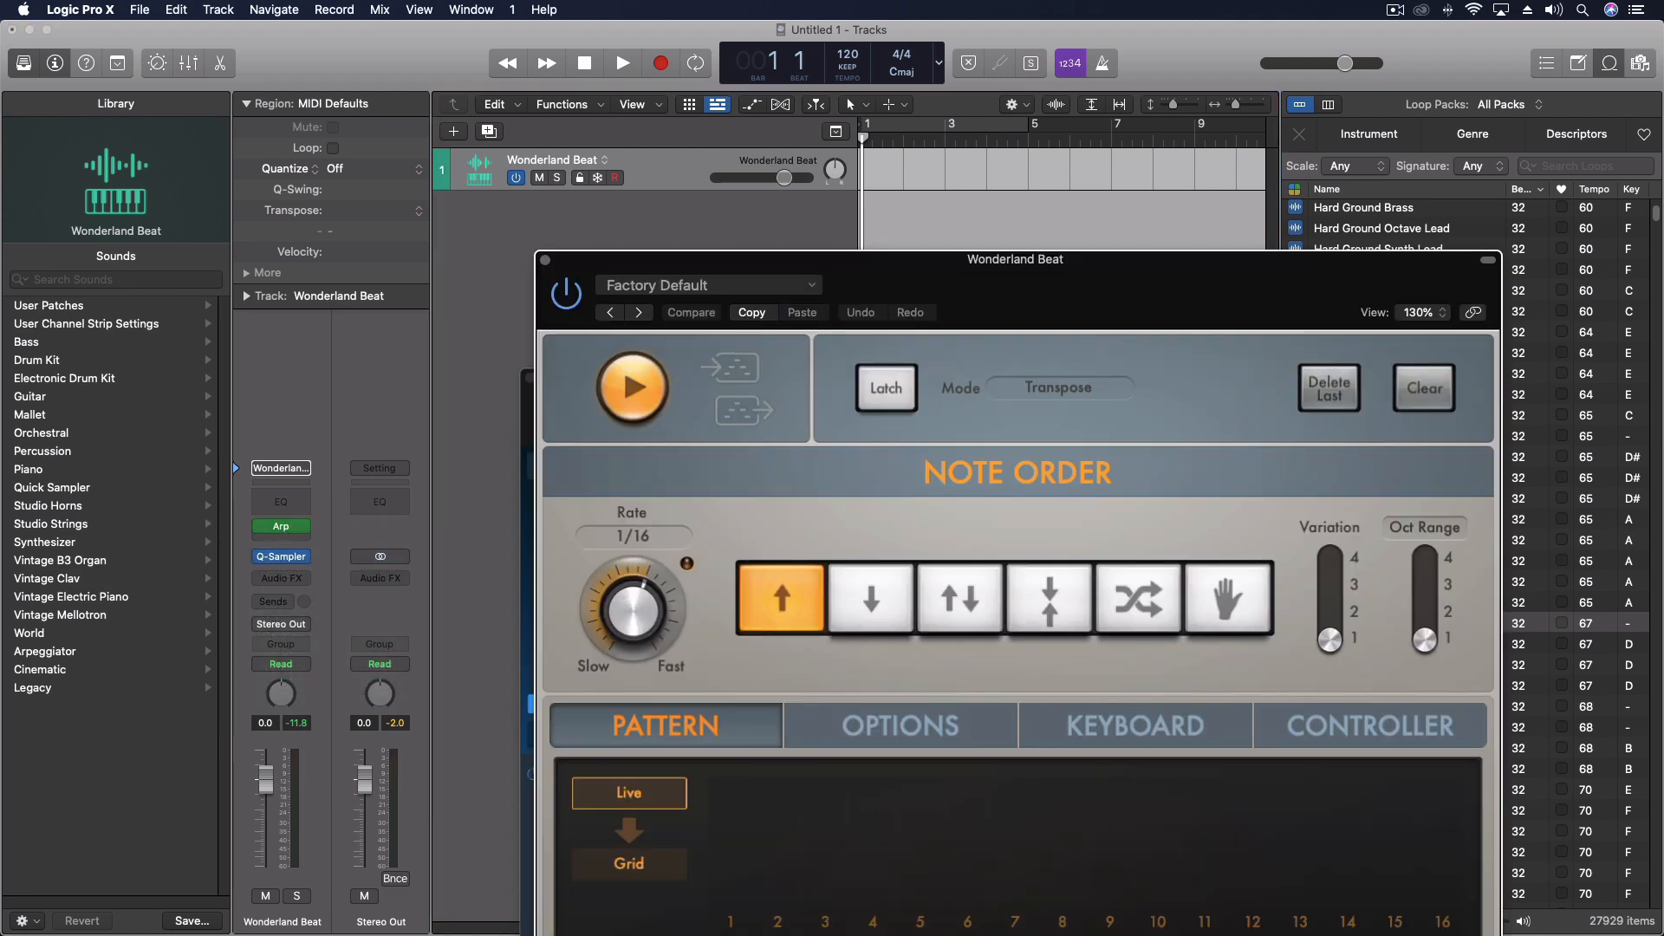
{"action": "key", "text": "super+k"}
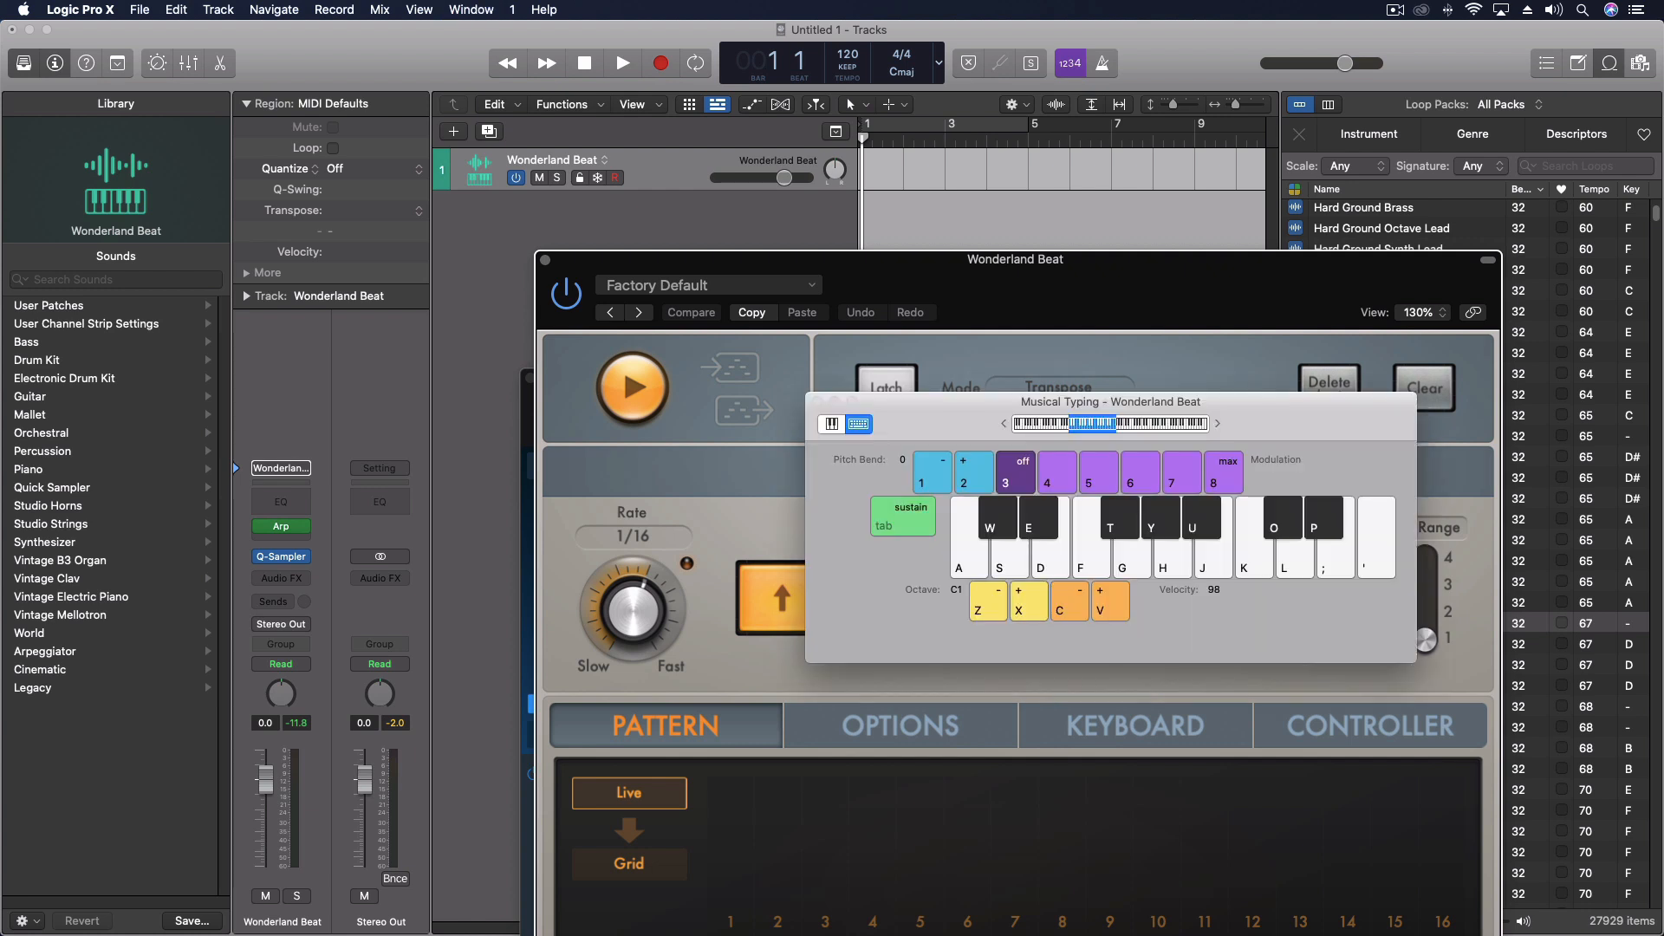
{"action": "key", "text": "u"}
{"action": "key", "text": "t"}
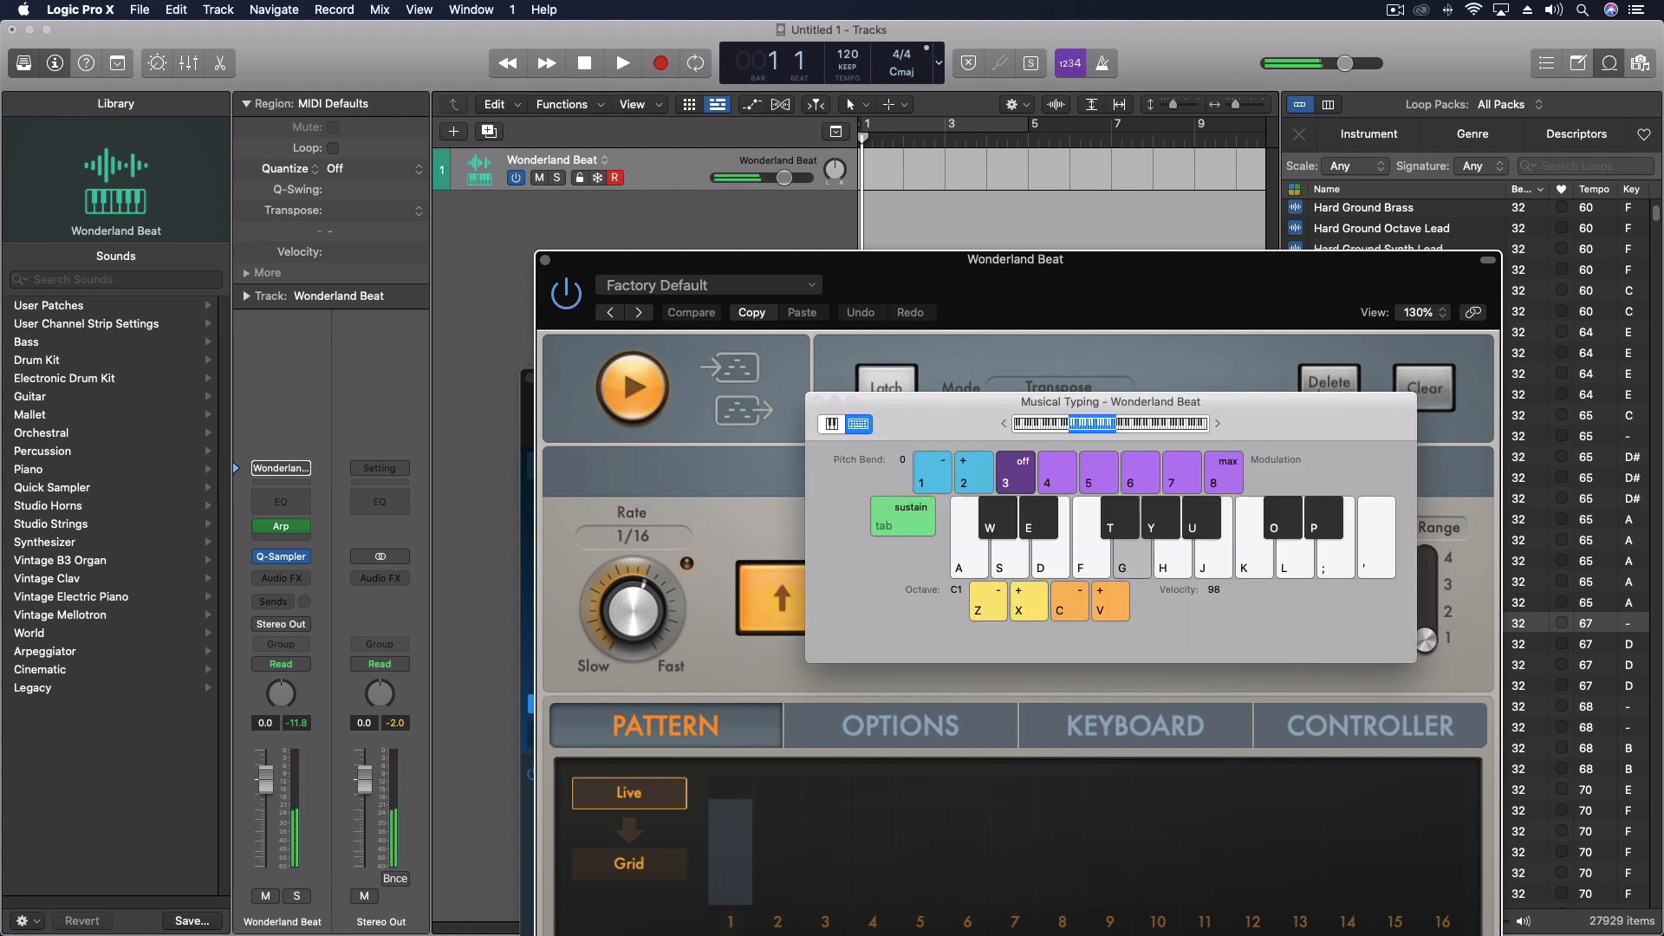
{"action": "key", "text": "f"}
{"action": "key", "text": "d"}
{"action": "key", "text": "s"}
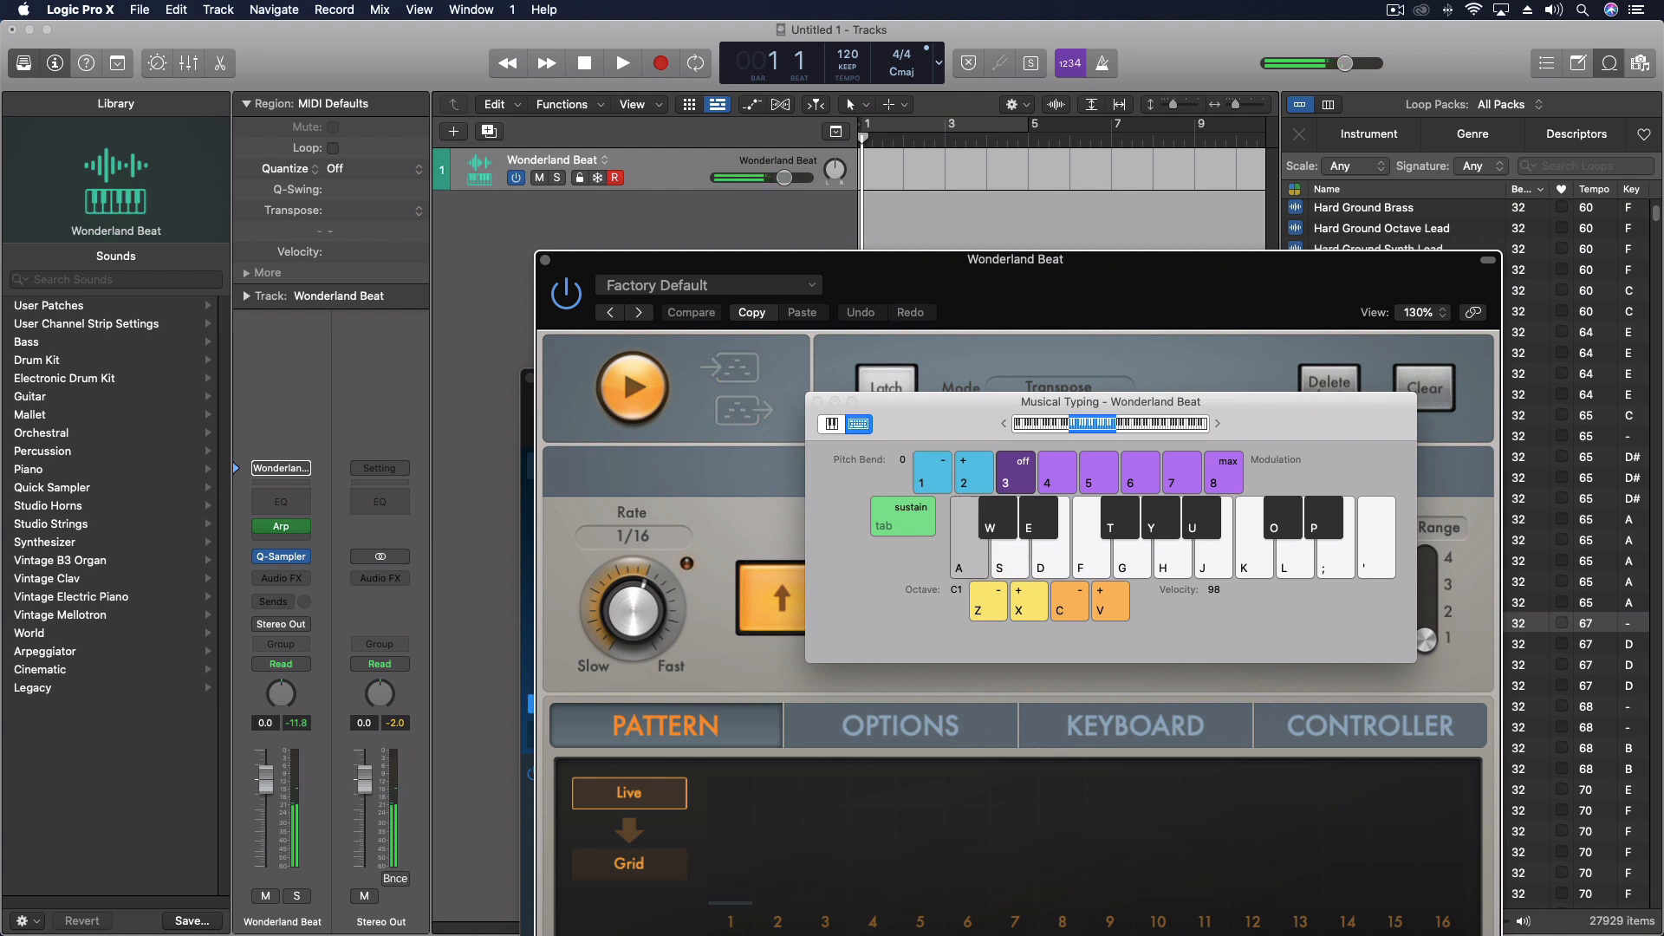
{"action": "key", "text": "a"}
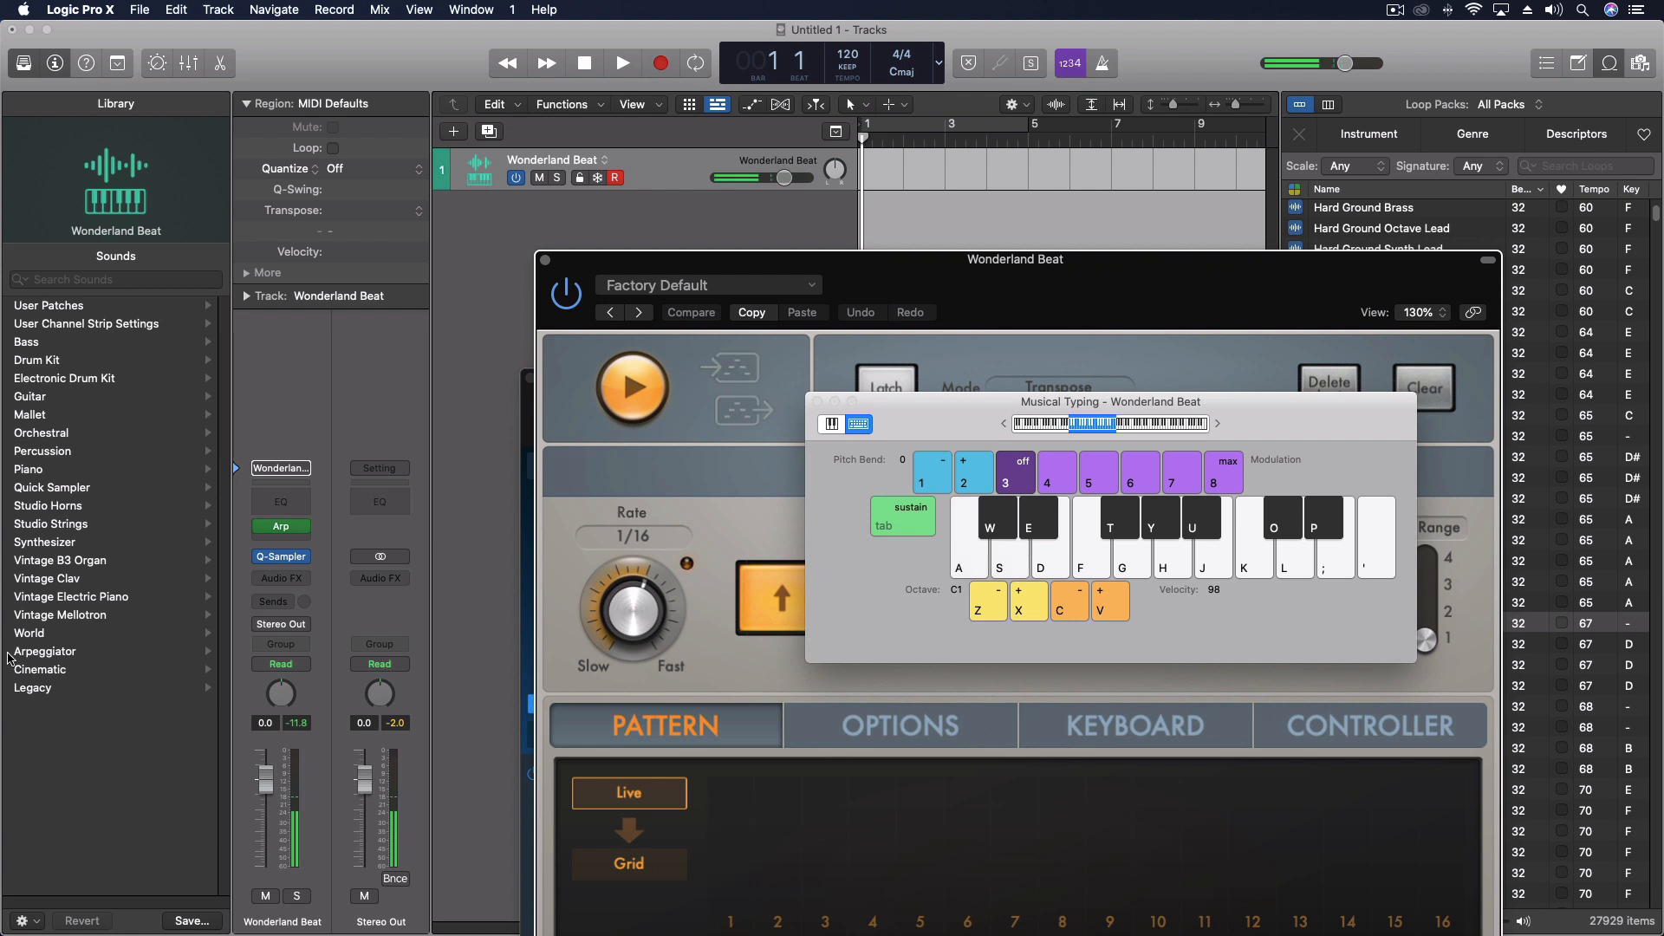
Step: Add a Randomizer after the Arpeggiator, with event type Note Number and weight 30%, and play a note through it
{"action": "left_click", "coordinate": [295, 539]}
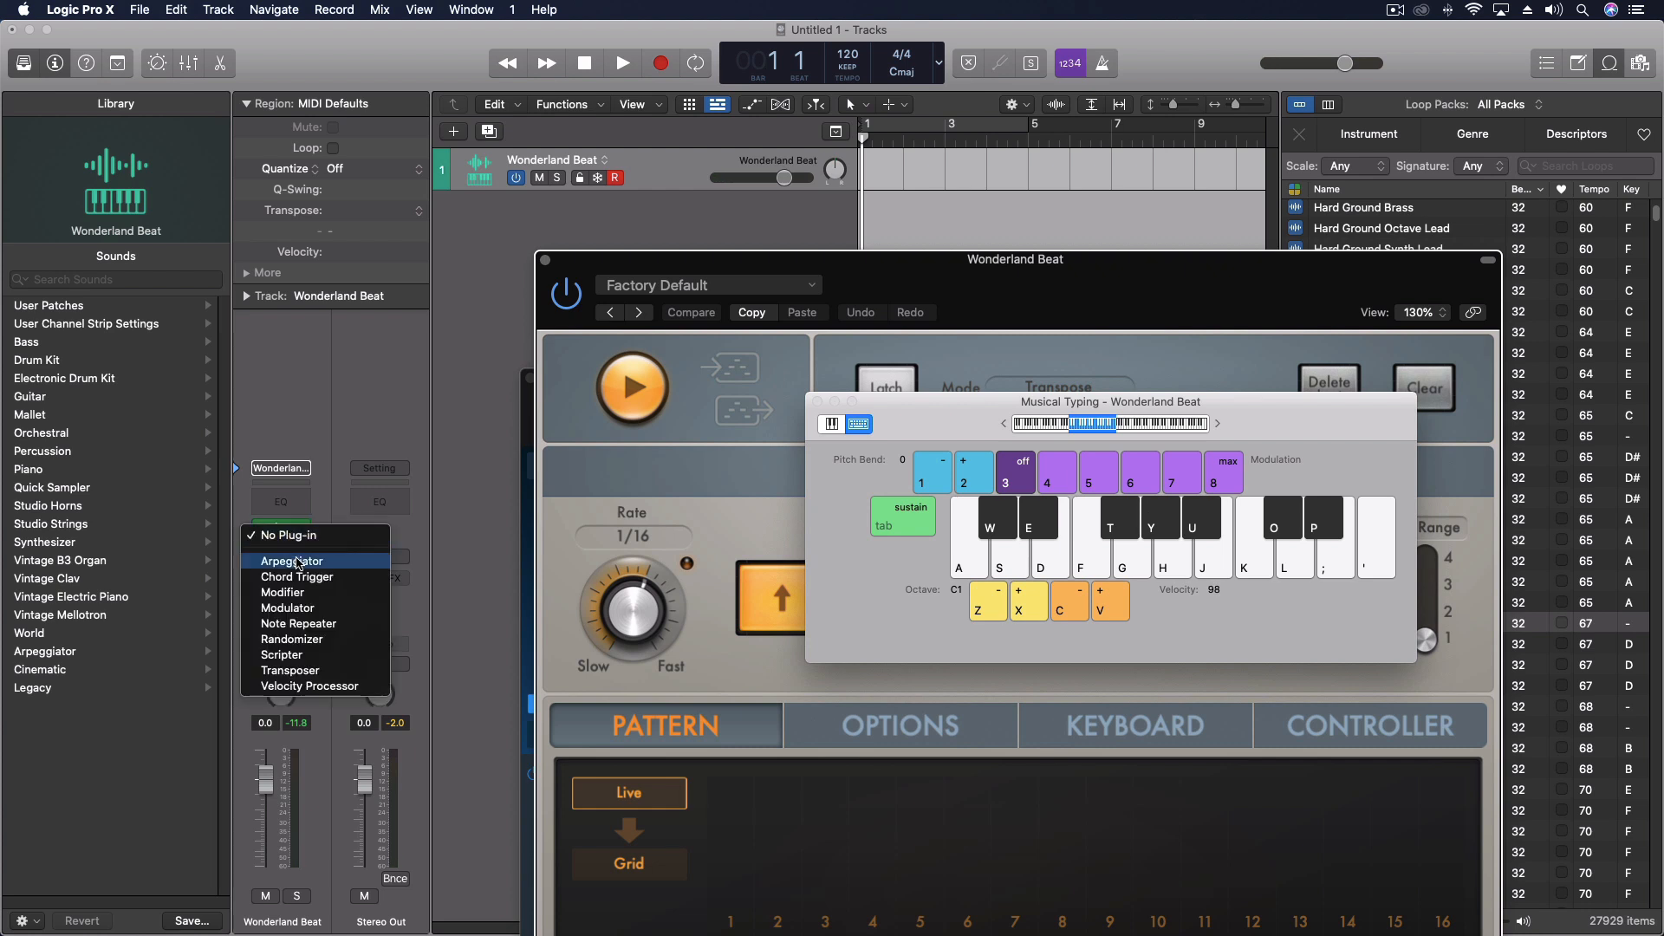
{"action": "left_click", "coordinate": [312, 639]}
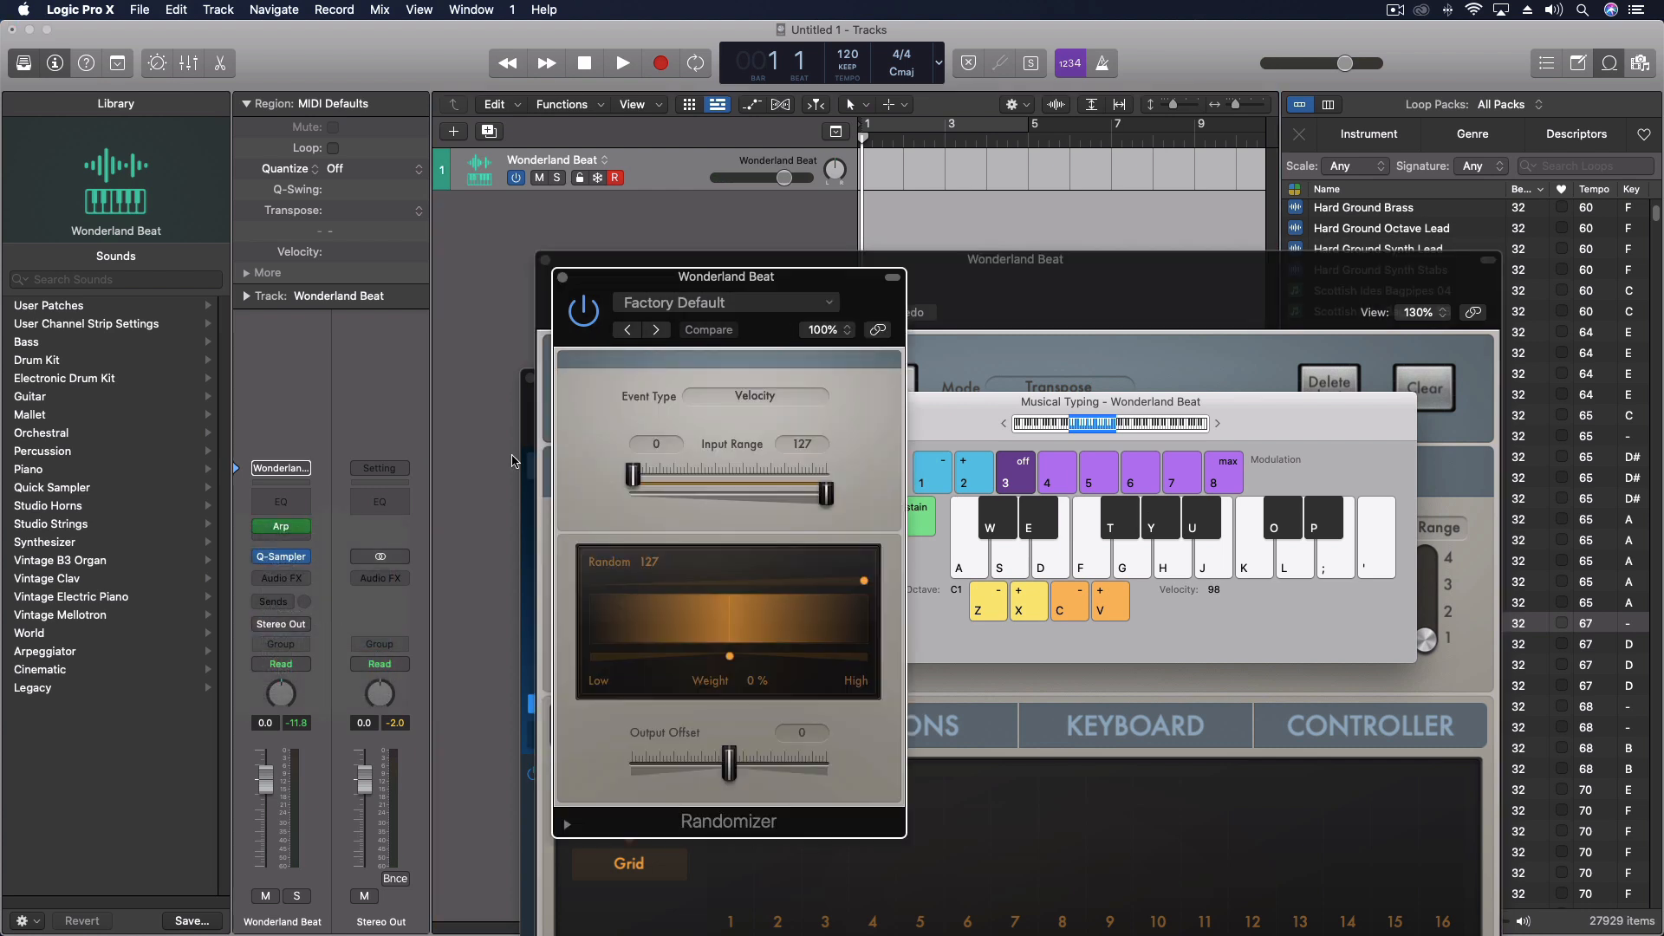
{"action": "left_click", "coordinate": [754, 398]}
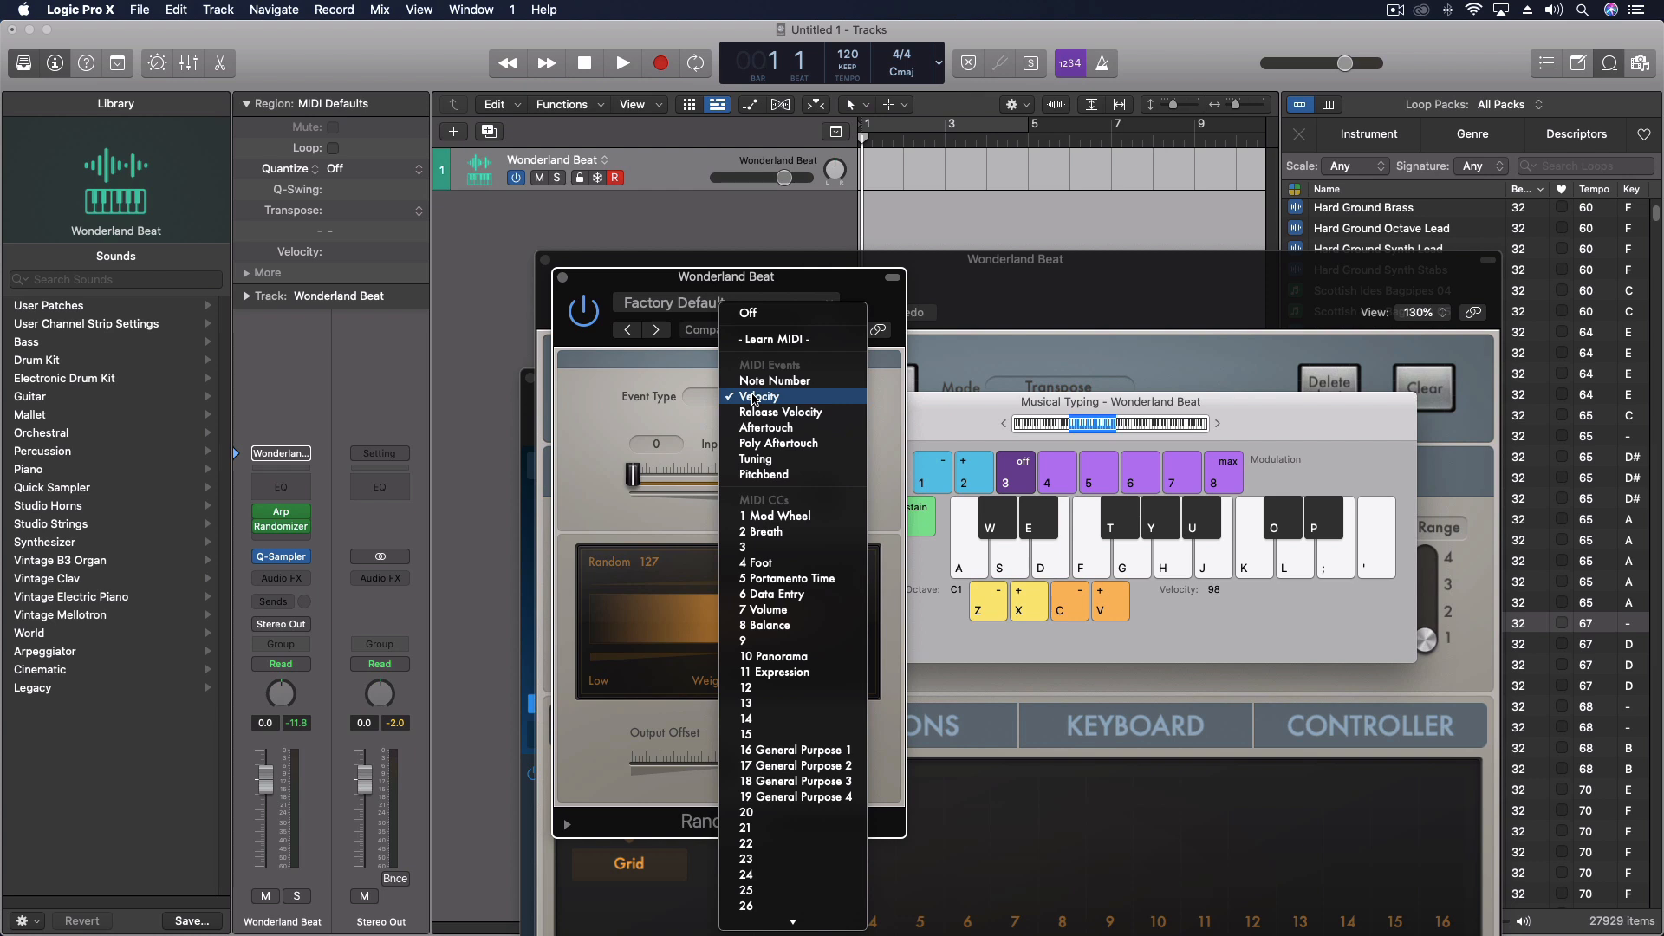
{"action": "left_click", "coordinate": [755, 382]}
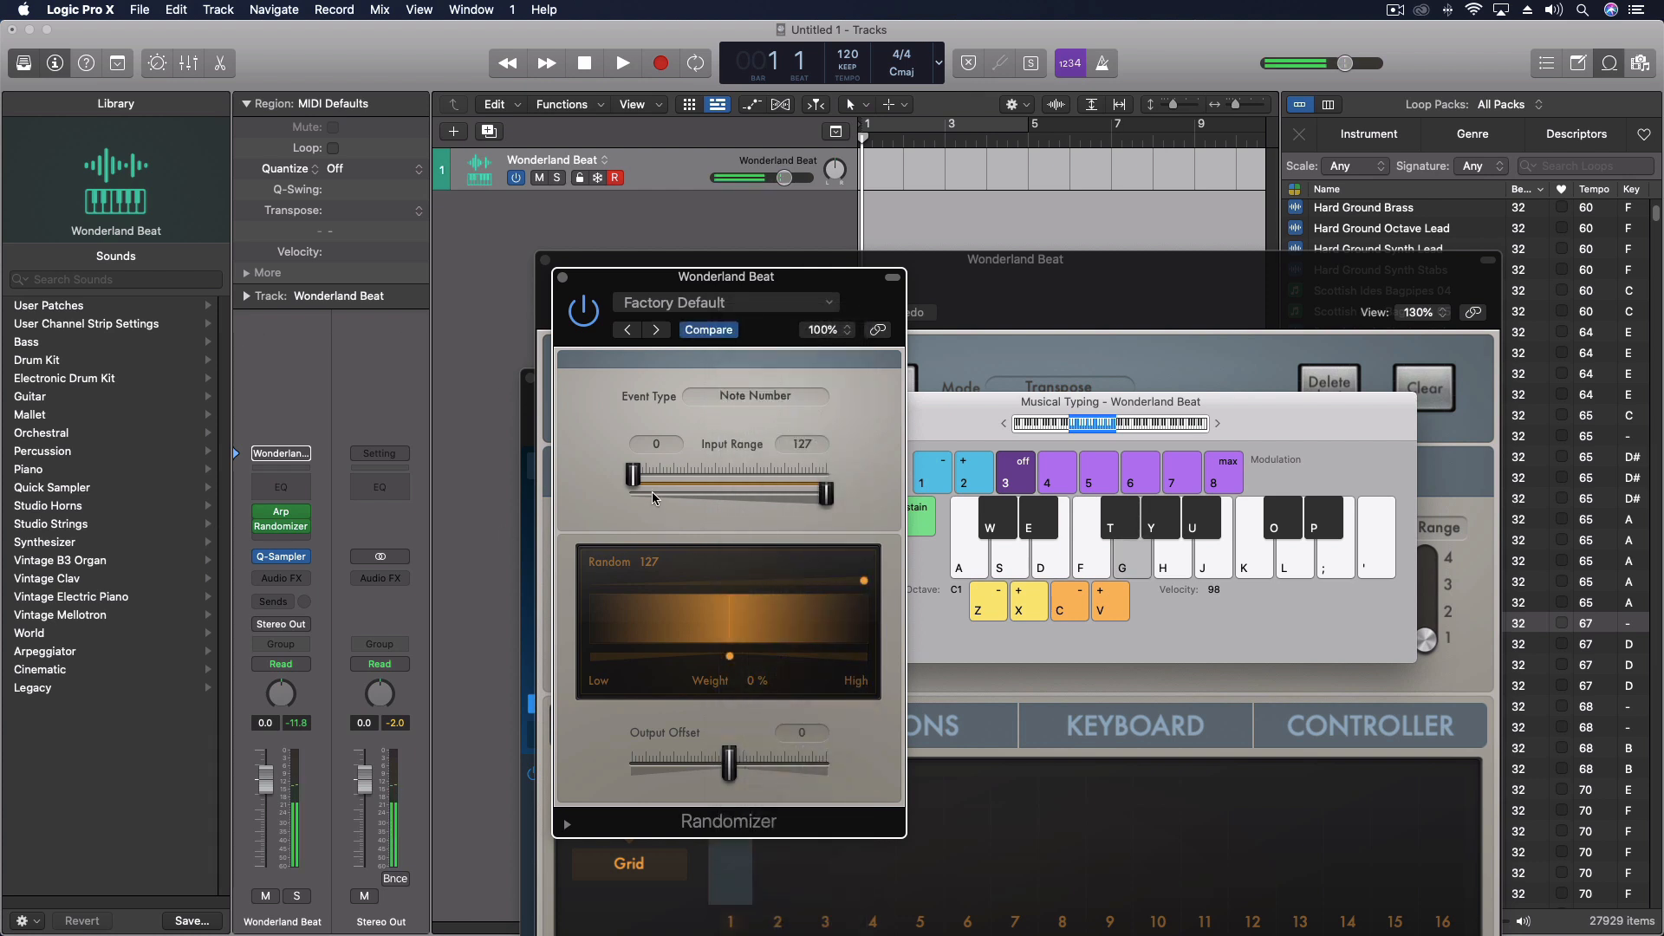
{"action": "left_click_drag", "start_coordinate": [730, 657], "coordinate": [770, 663]}
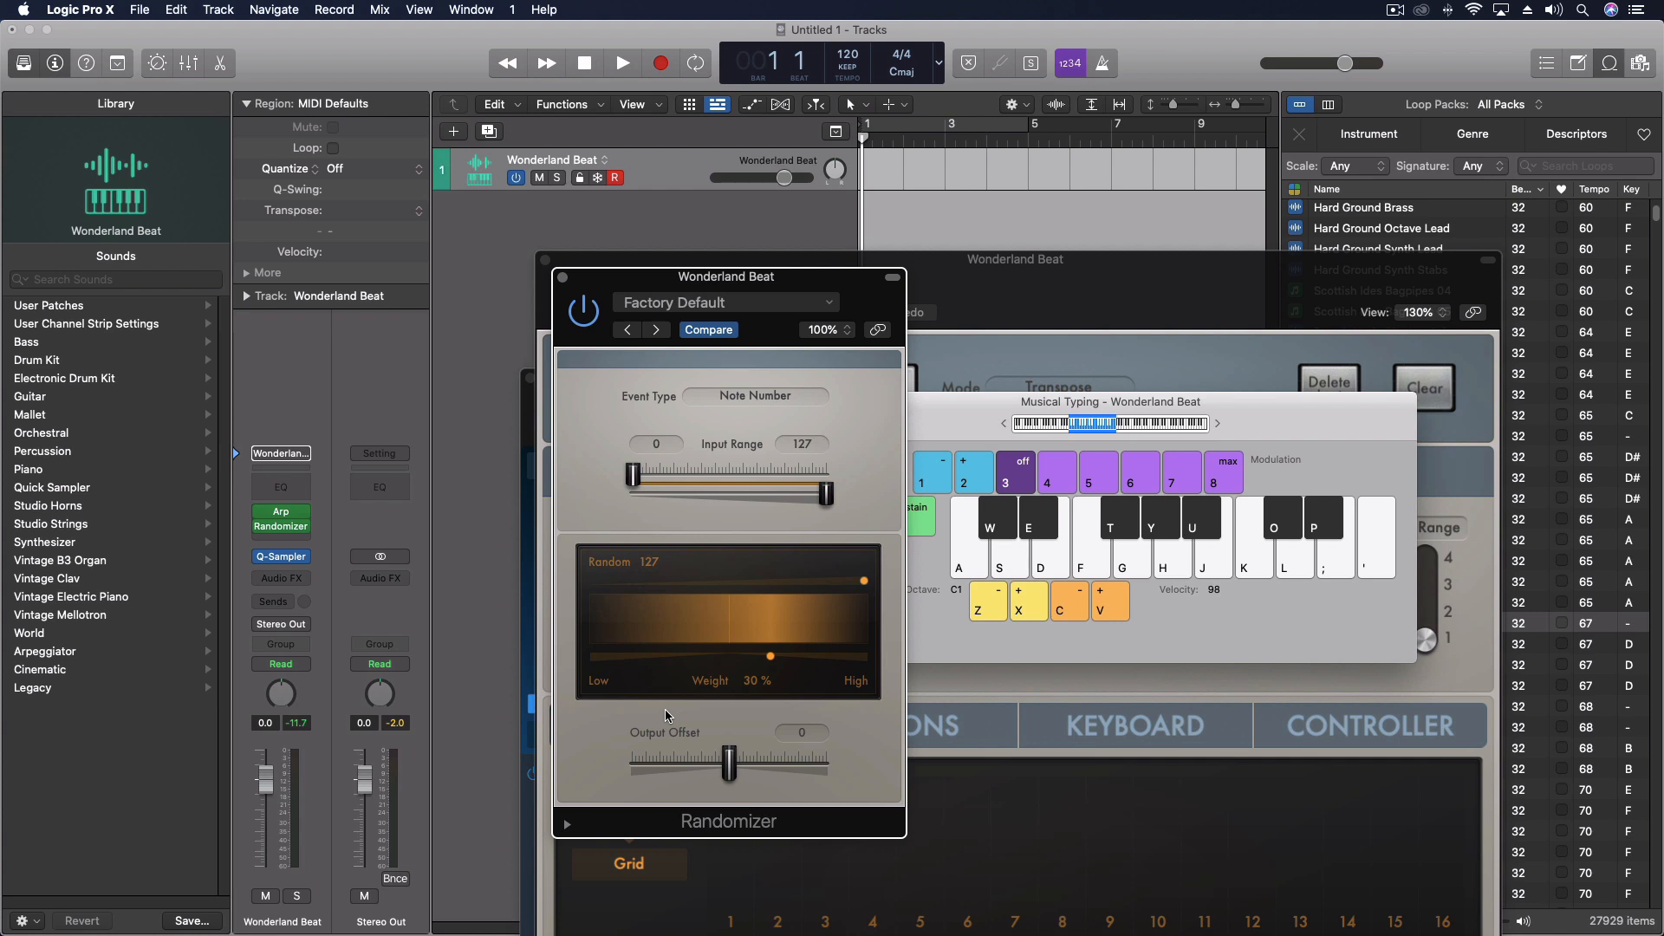
{"action": "key", "text": "h"}
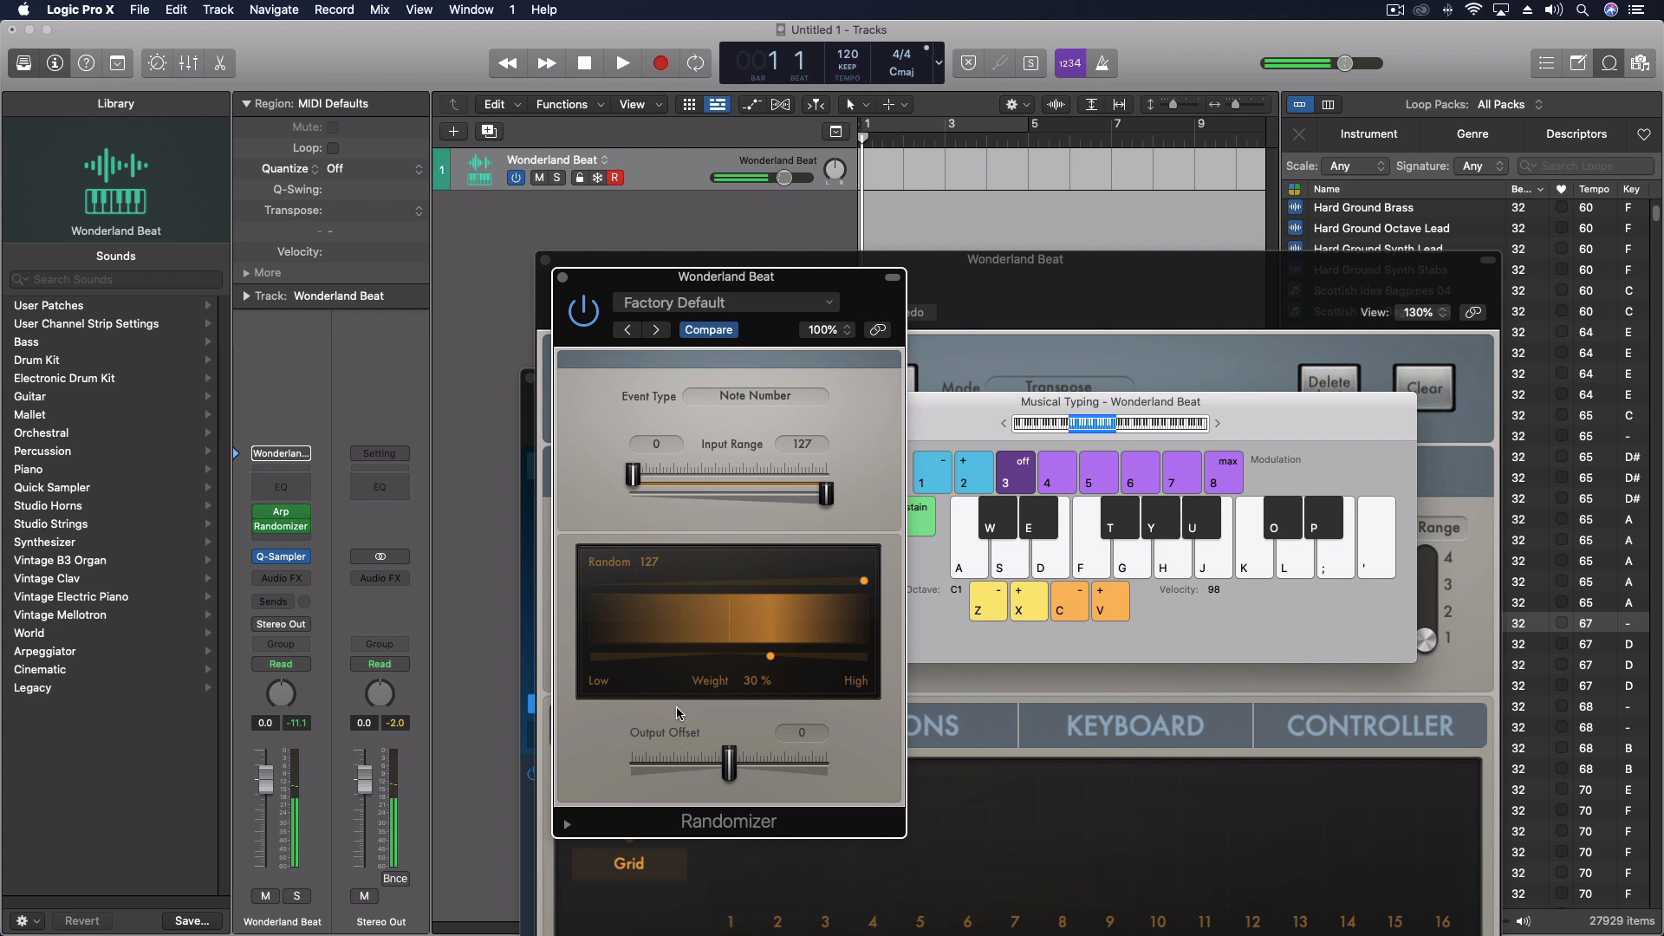
Step: Bring the Arpeggiator to the front and turn on its Latch mode
{"action": "left_click", "coordinate": [1151, 259]}
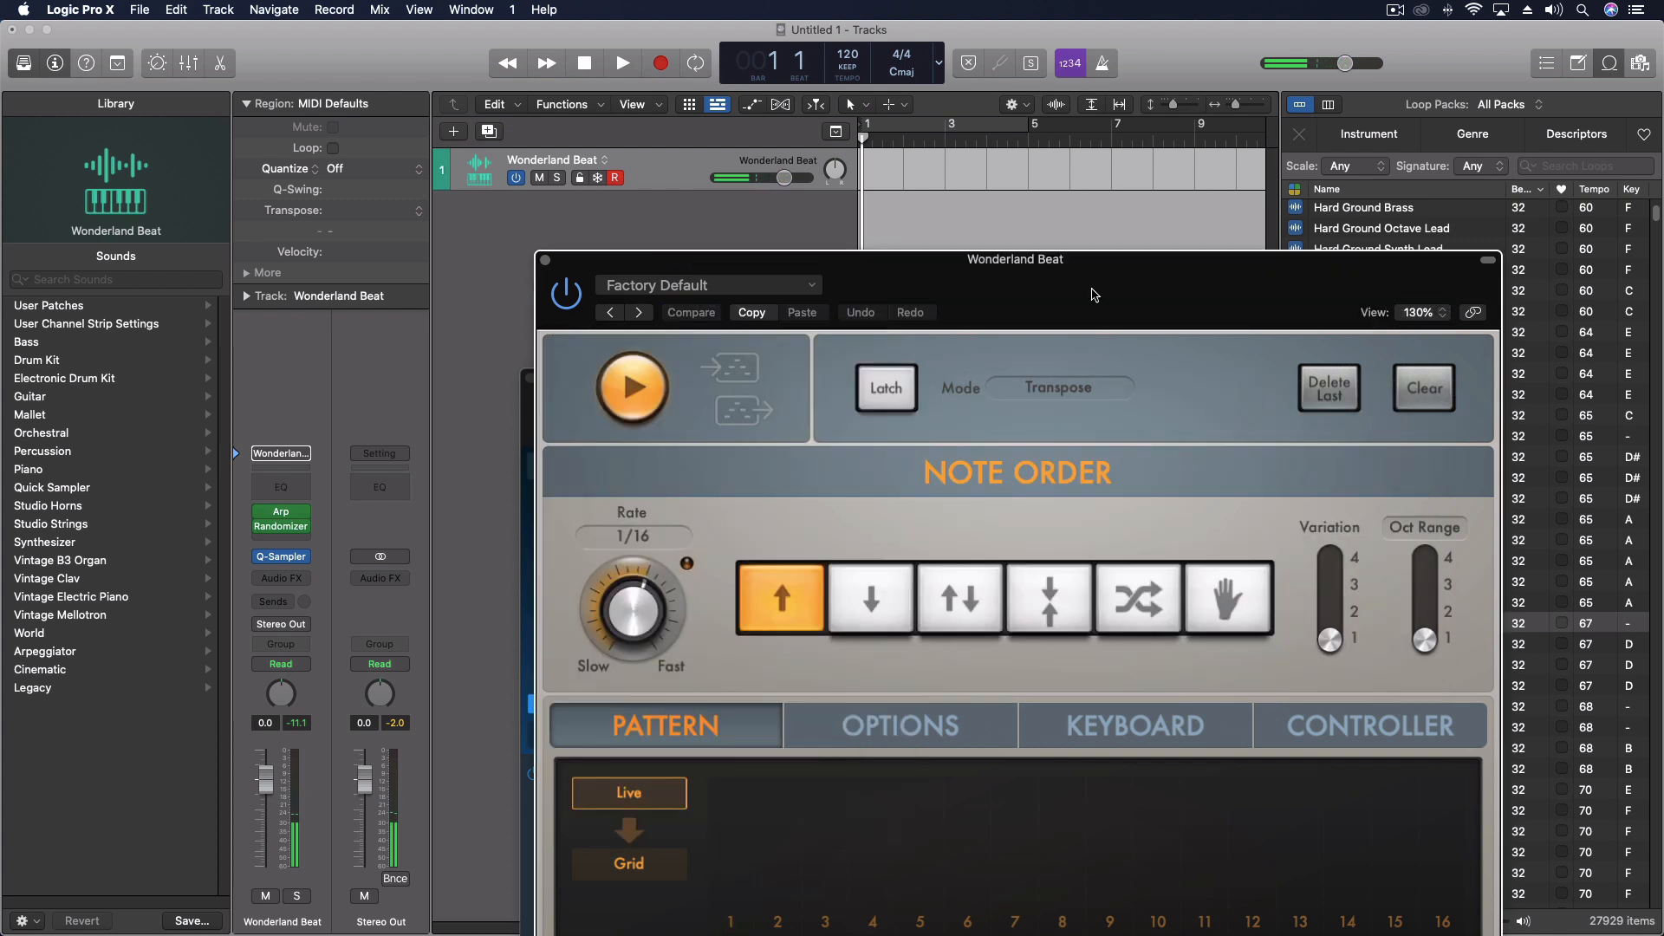
{"action": "left_click", "coordinate": [887, 395]}
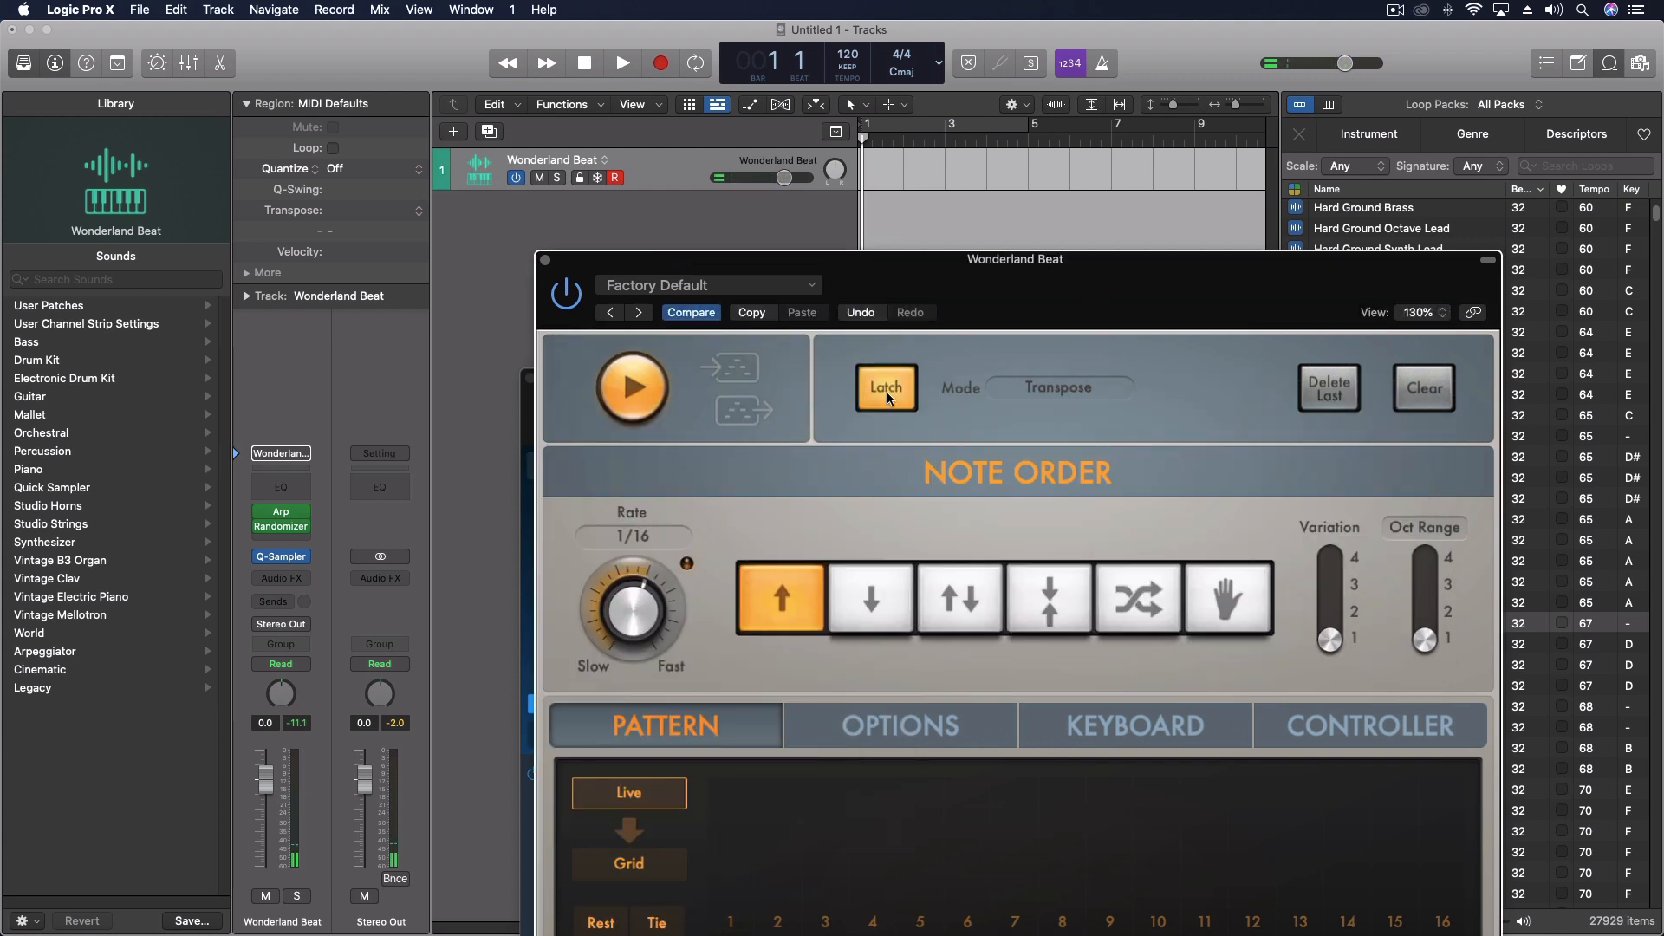
Step: Create a new instrument track below Wonderland Beat and enable patch merging in the Library with Sends excluded
{"action": "left_click", "coordinate": [477, 239]}
{"action": "double_click", "coordinate": [496, 227]}
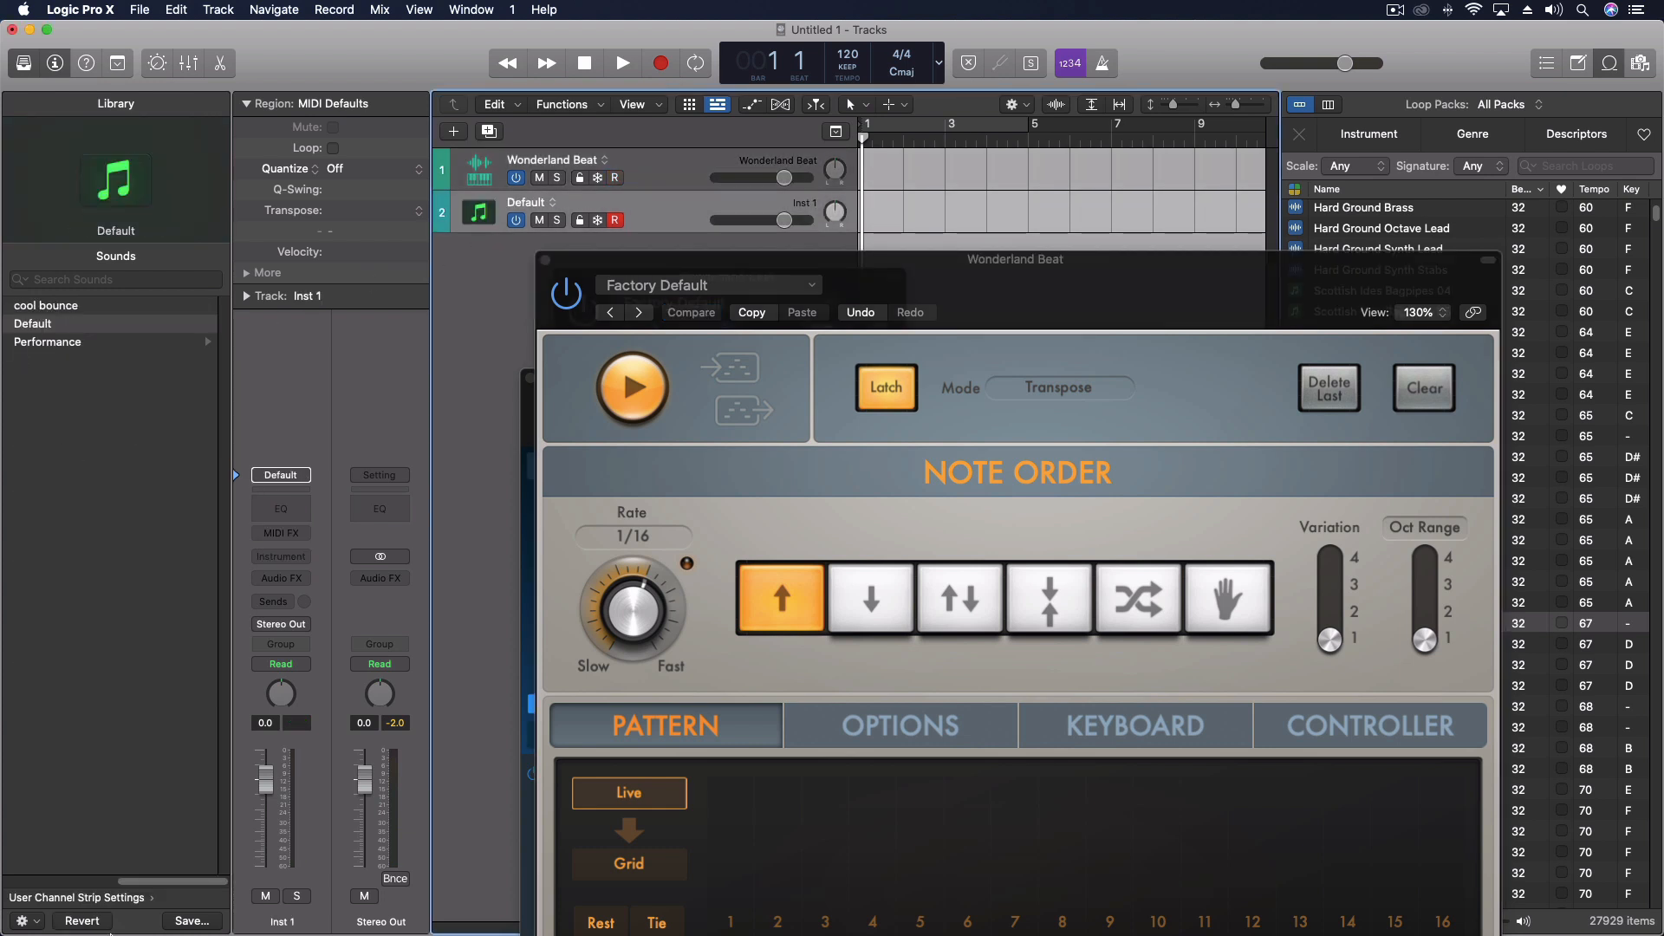
{"action": "left_click", "coordinate": [24, 921]}
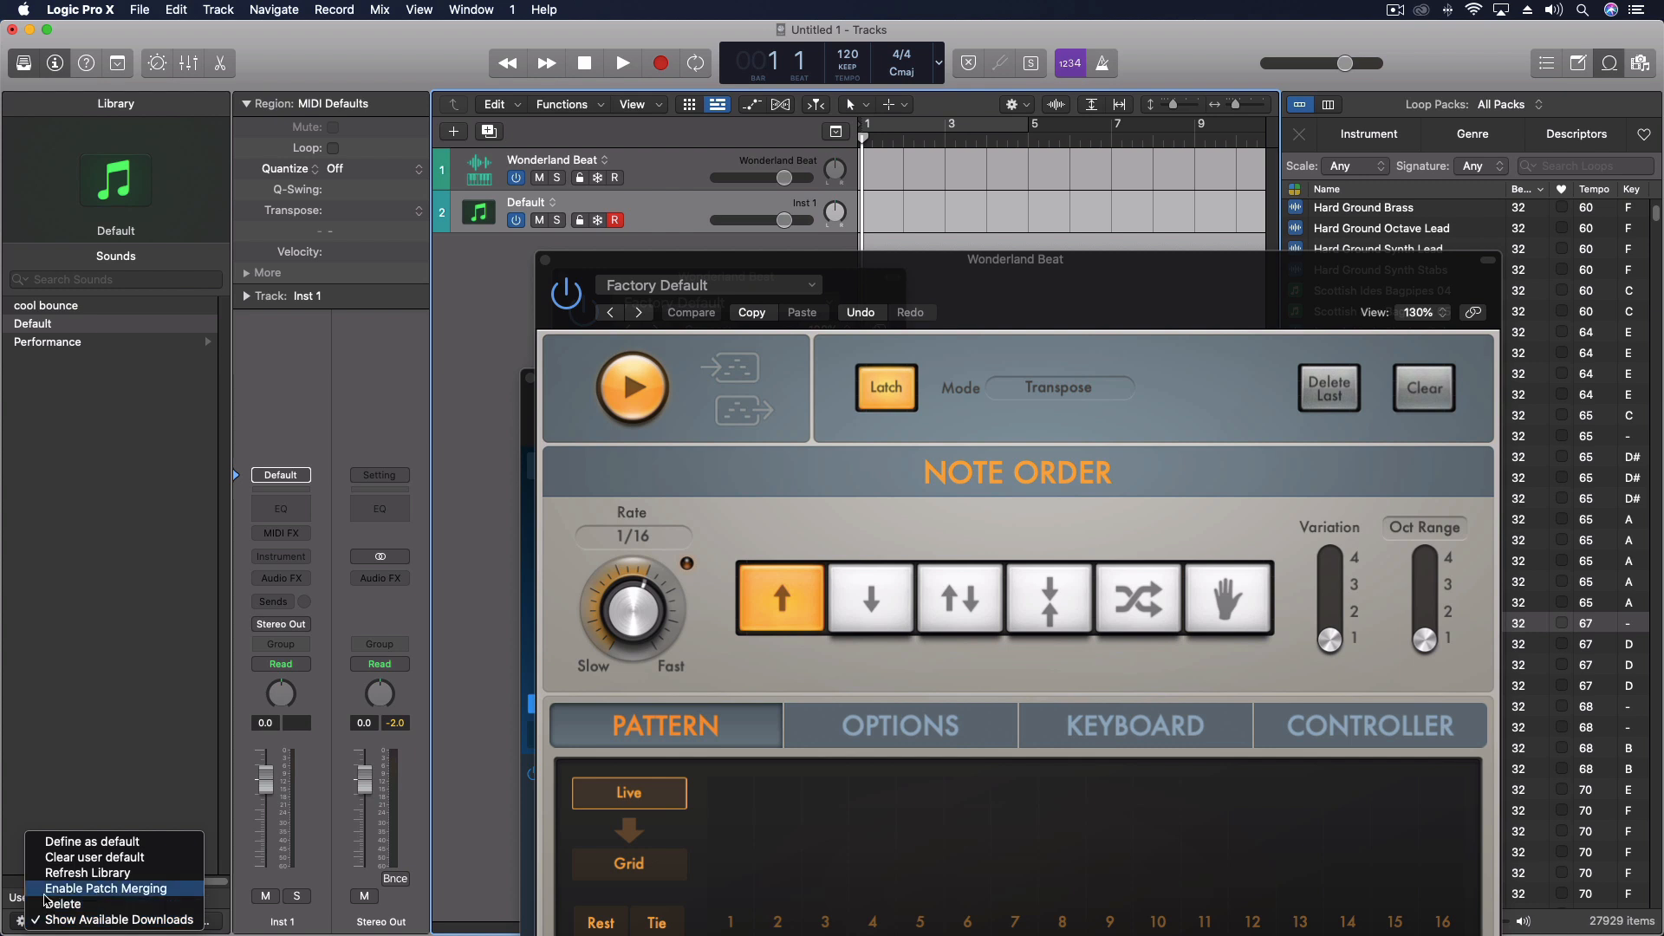
{"action": "left_click", "coordinate": [40, 889]}
{"action": "left_click", "coordinate": [66, 872]}
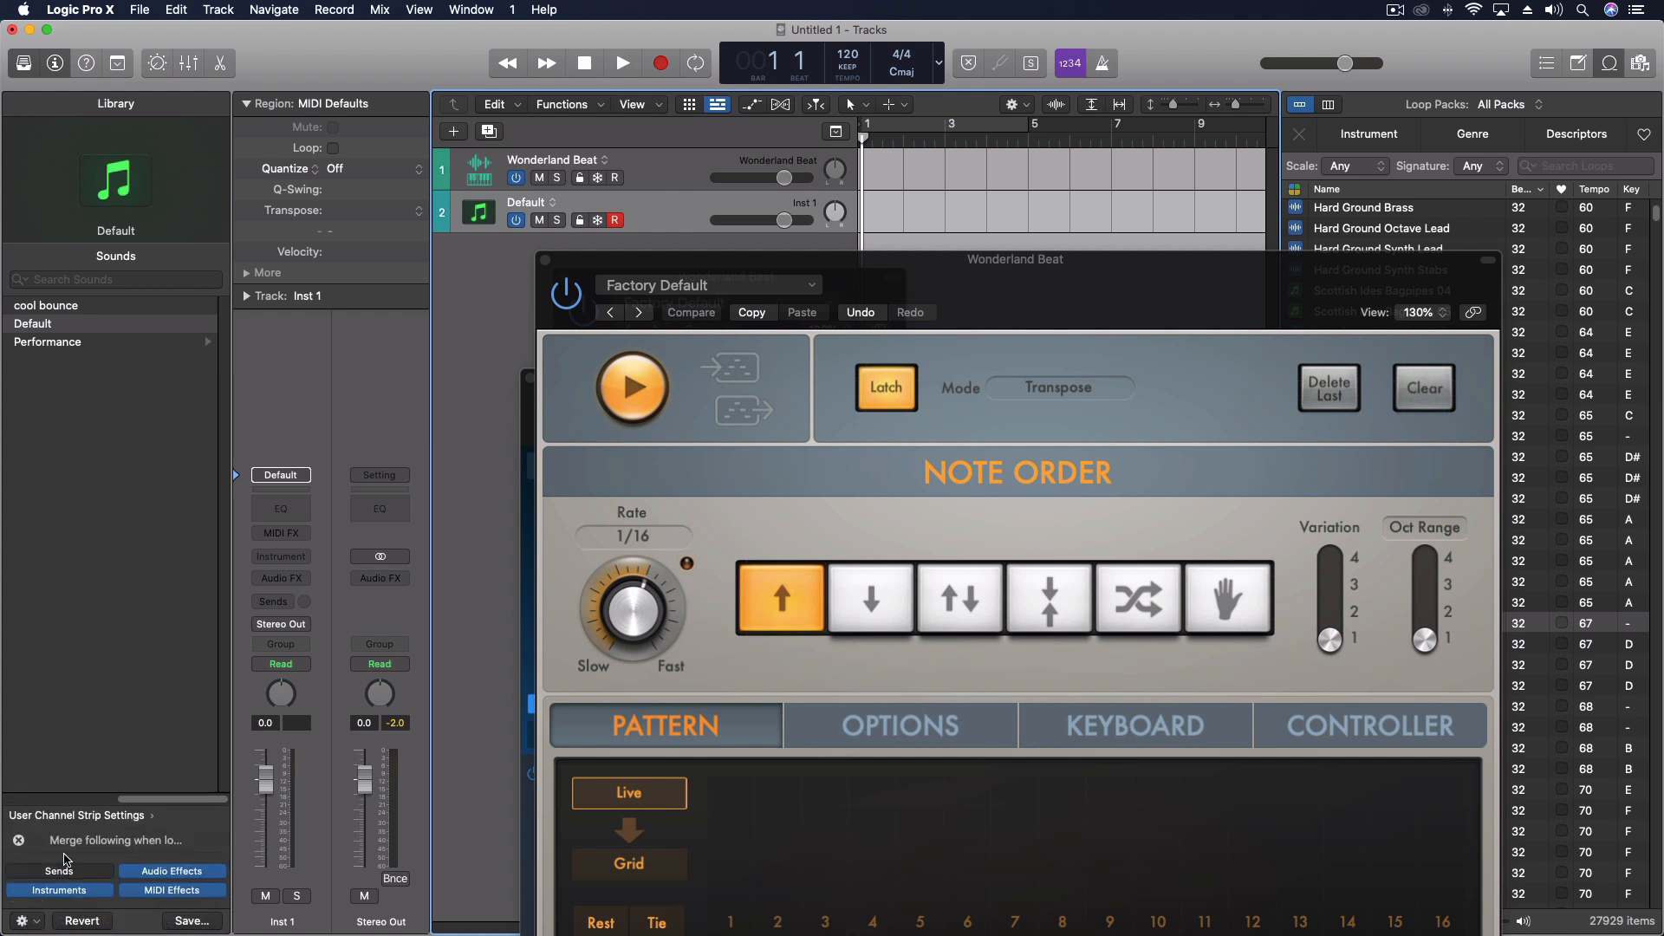
Step: Load the Muted Bass patch from the Bass category onto the new track
{"action": "scroll", "coordinate": [113, 587], "scroll_direction": "left", "scroll_amount": 5}
{"action": "left_click", "coordinate": [42, 344]}
{"action": "left_click", "coordinate": [55, 361]}
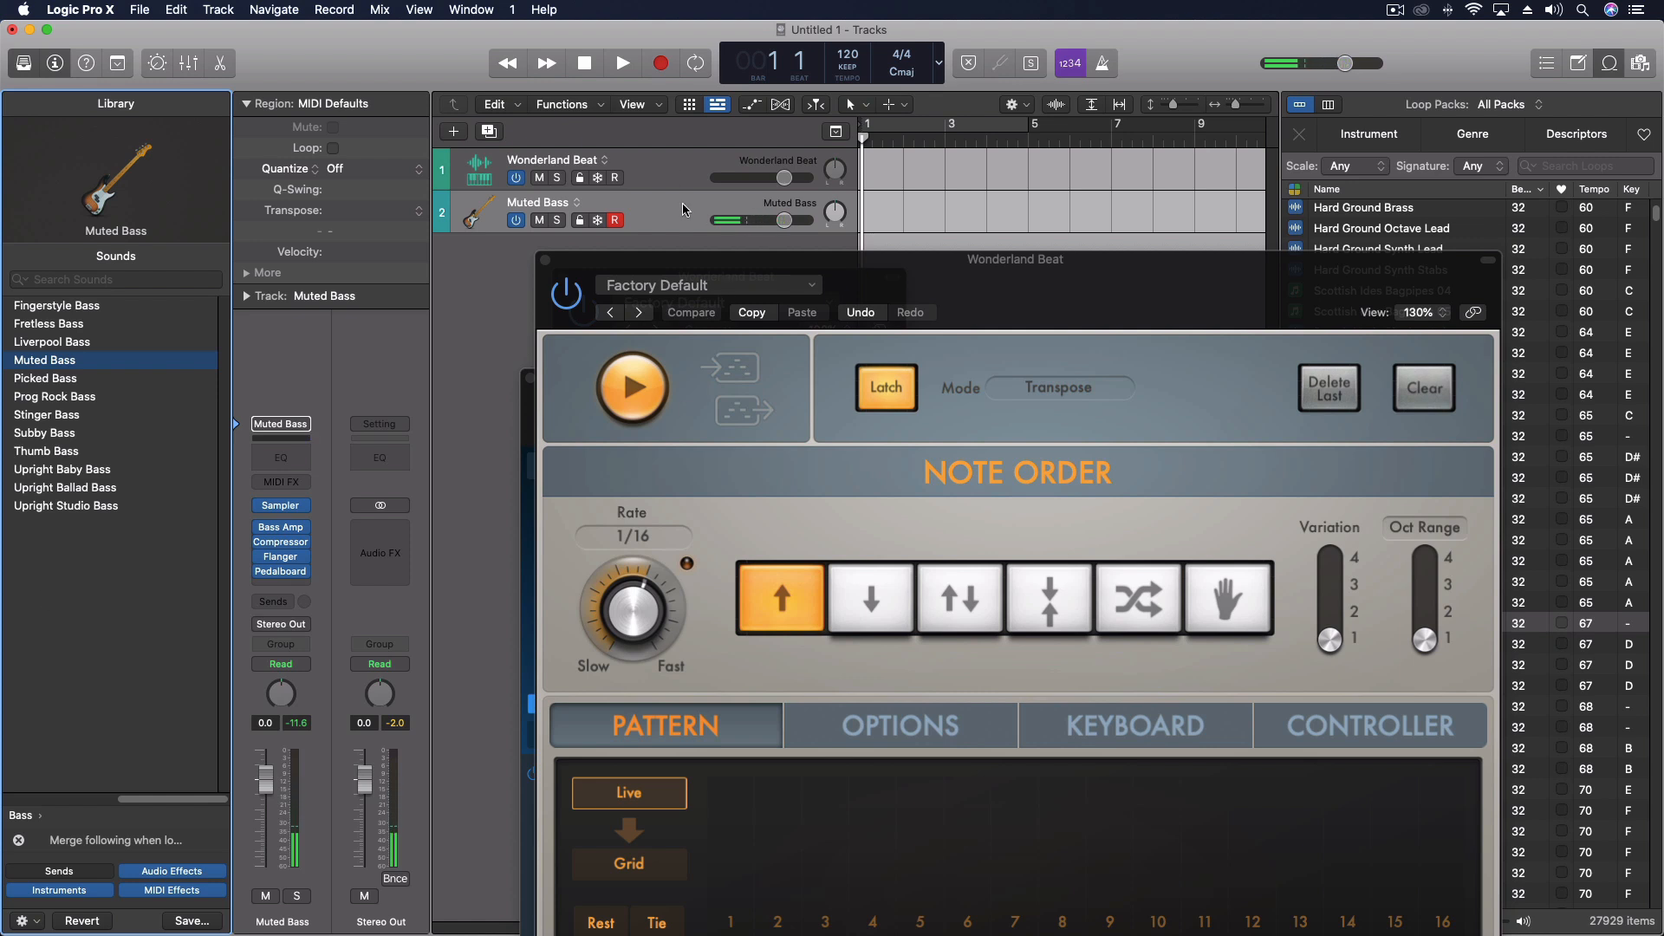
Step: Switch between the Wonderland Beat and Muted Bass tracks to try the latched arpeggio, and turn Latch off
{"action": "left_click", "coordinate": [682, 165]}
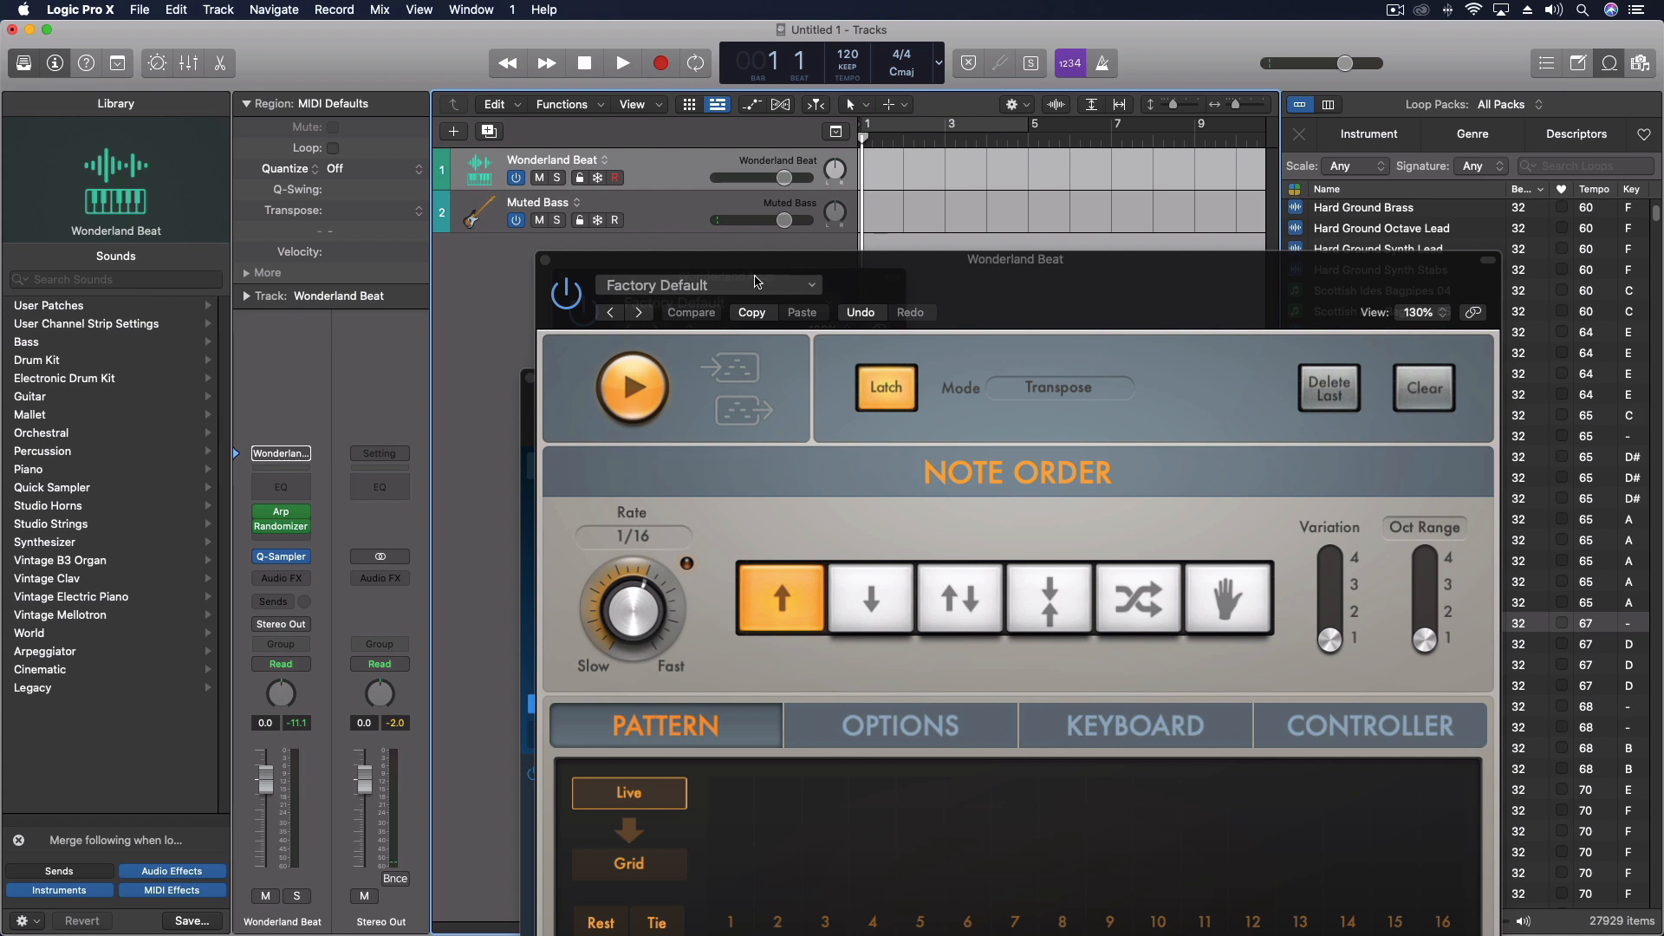
{"action": "left_click", "coordinate": [679, 216]}
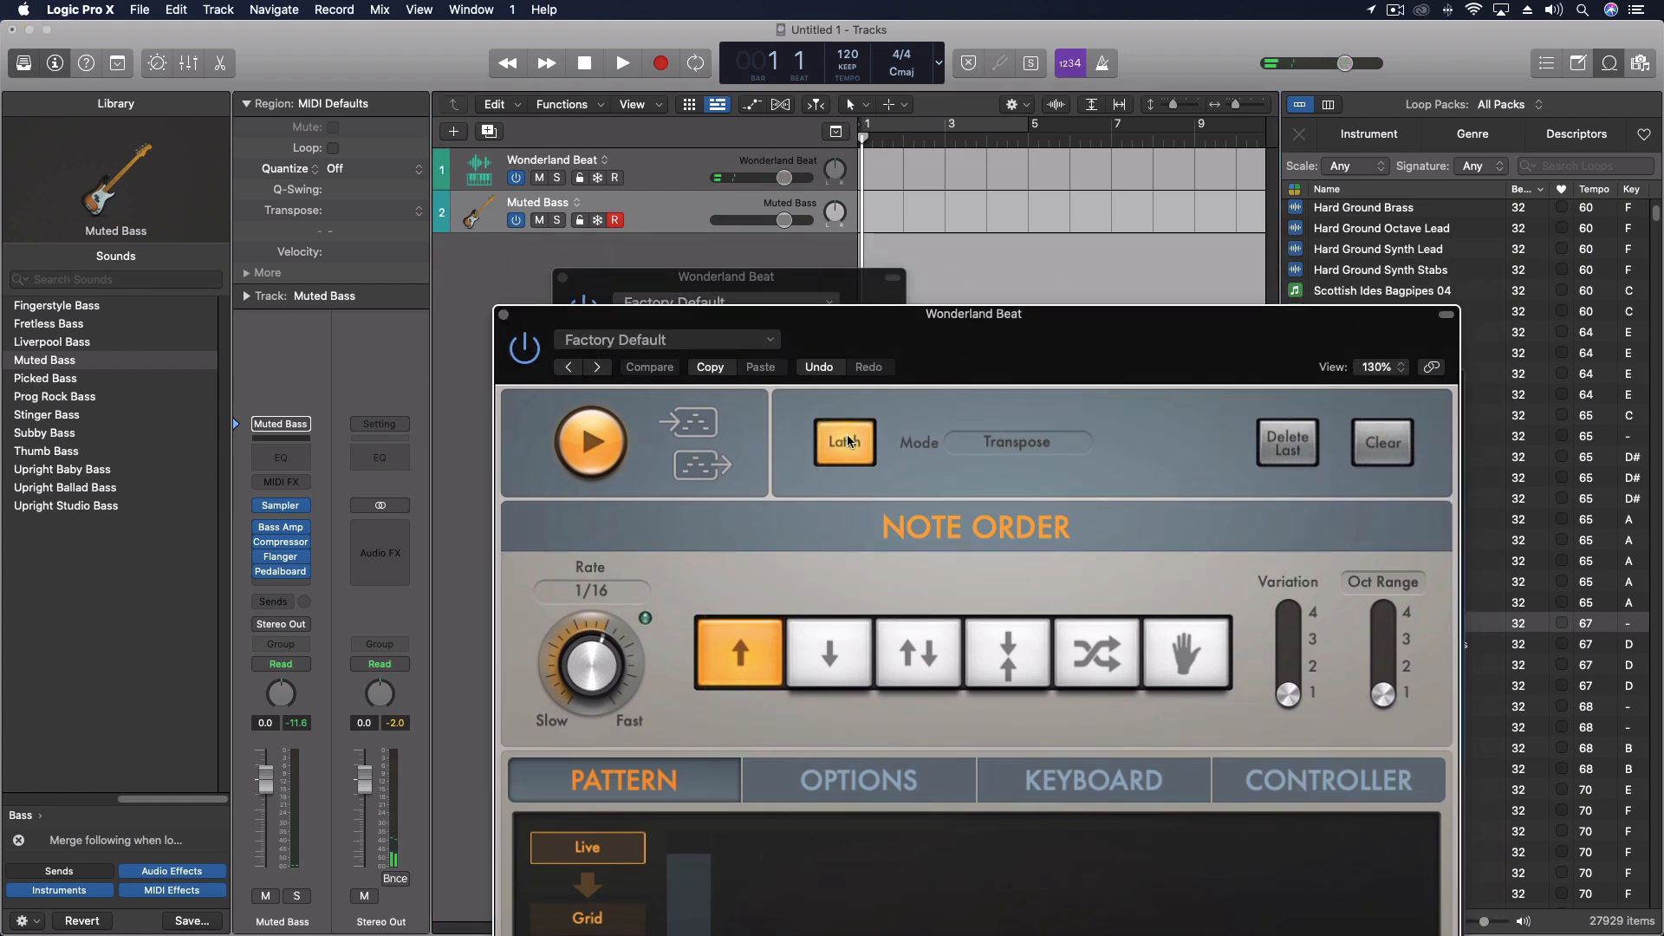
{"action": "left_click", "coordinate": [846, 440]}
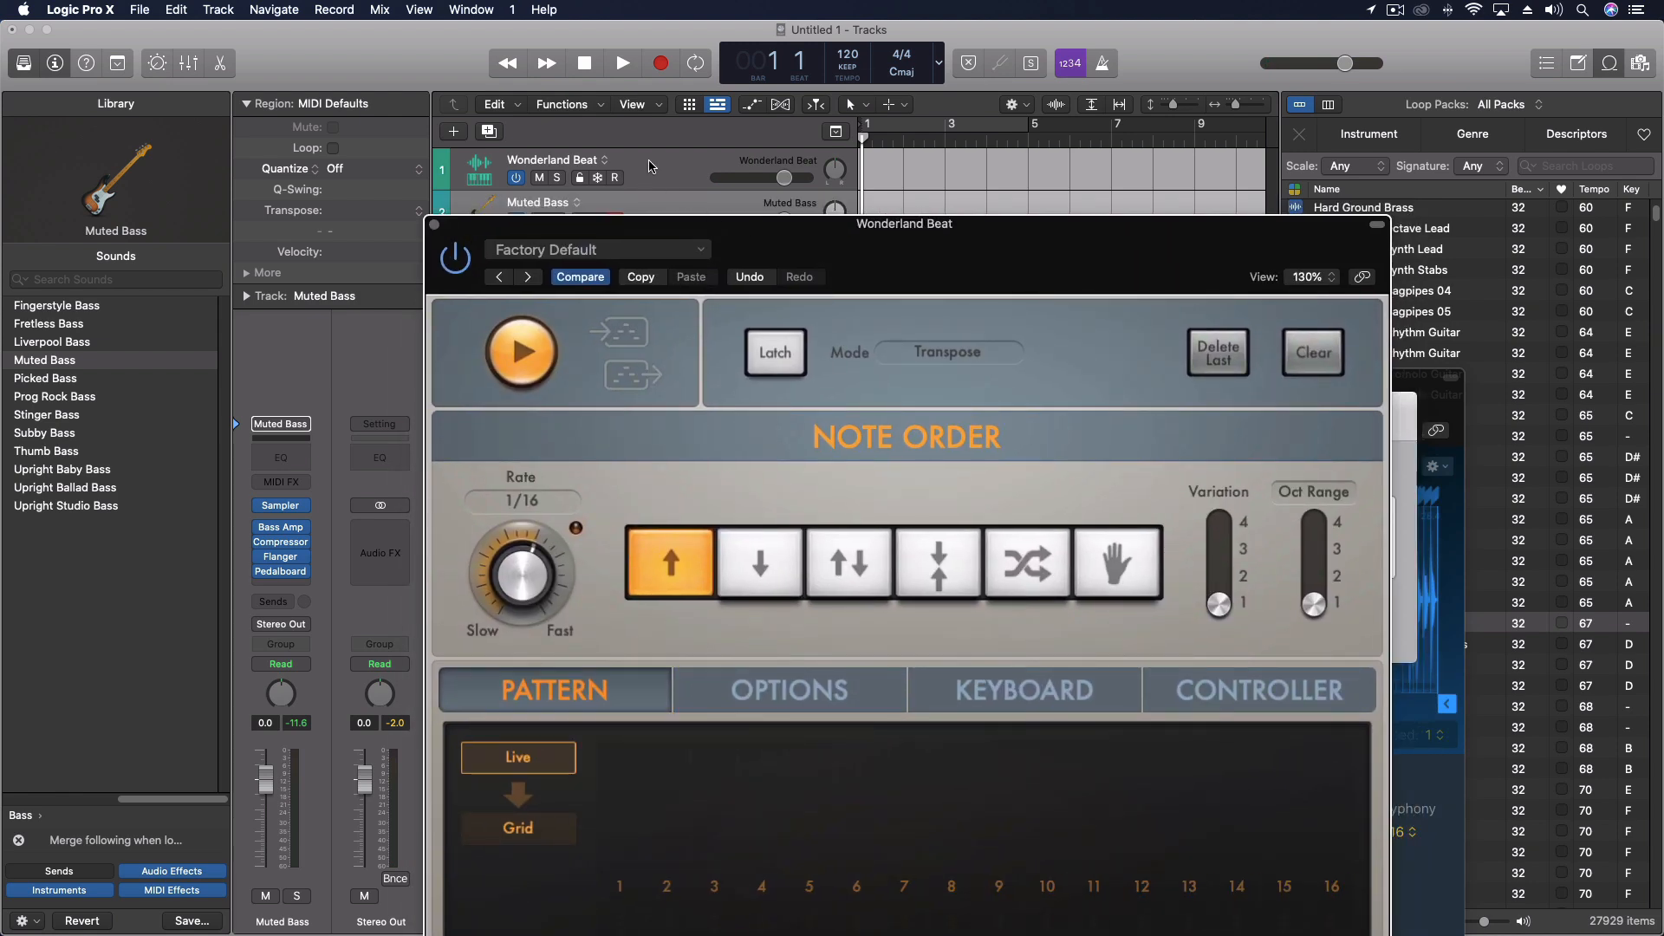
Step: On the Wonderland Beat track, try Arpeggiator rates between 1/8 and 1/32 while playing a note, ending at 1/8
{"action": "left_click", "coordinate": [687, 162]}
{"action": "left_click_drag", "start_coordinate": [991, 220], "coordinate": [931, 121]}
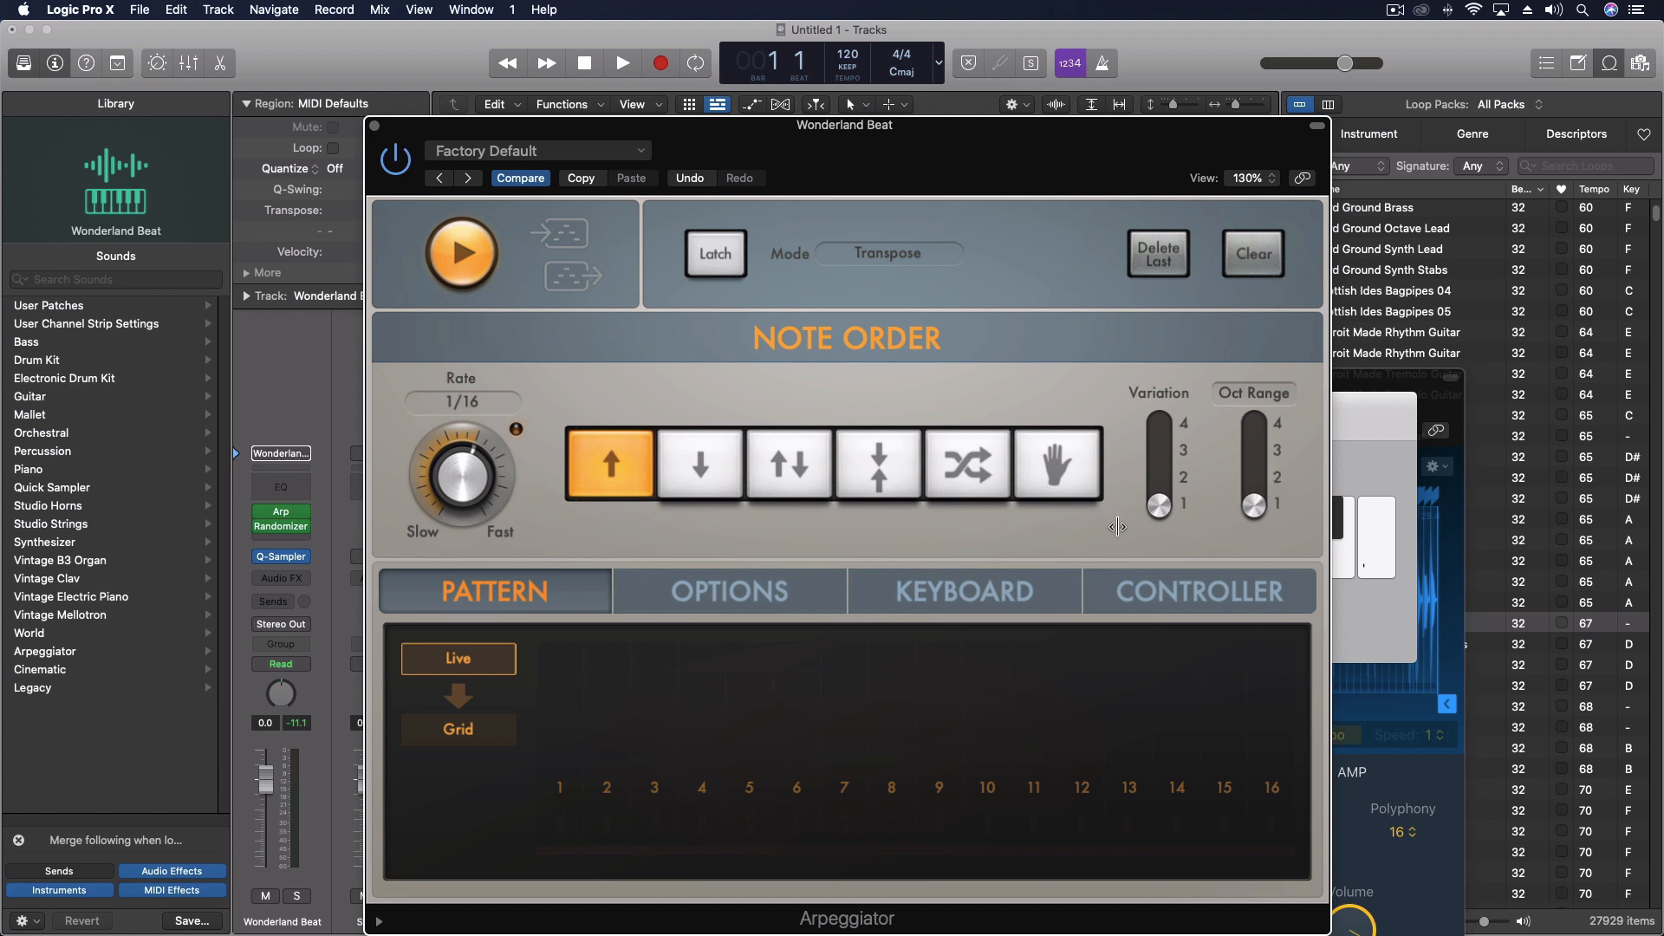
{"action": "key", "text": "a"}
{"action": "left_click_drag", "start_coordinate": [448, 483], "coordinate": [452, 515]}
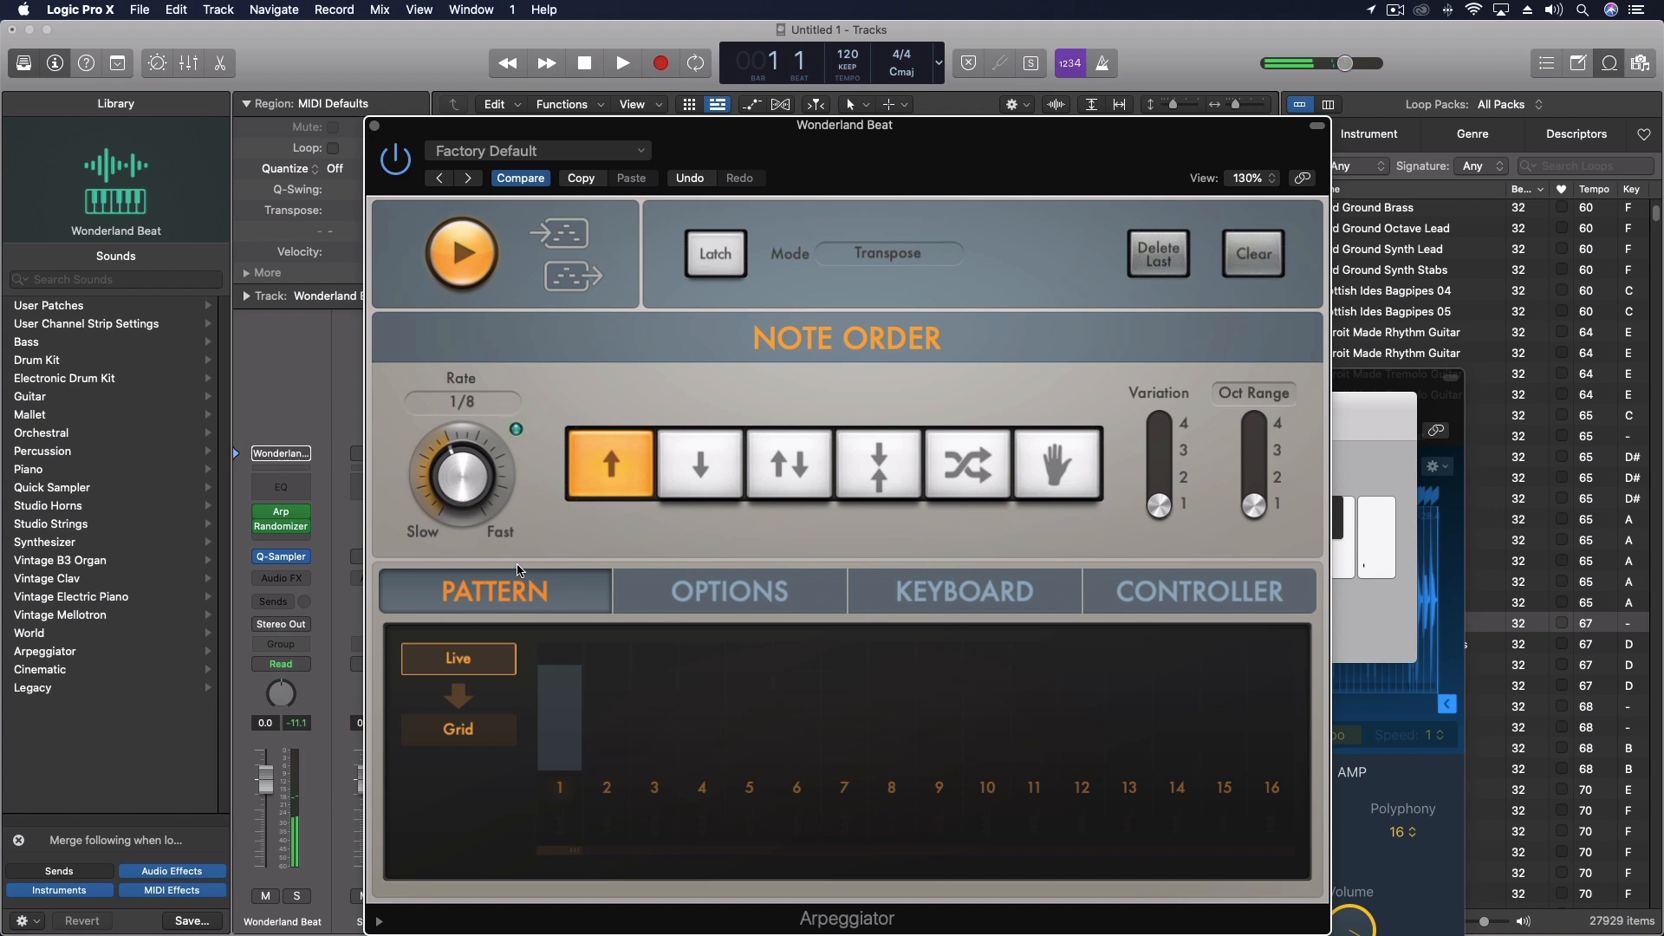
{"action": "left_click_drag", "start_coordinate": [469, 491], "coordinate": [464, 434]}
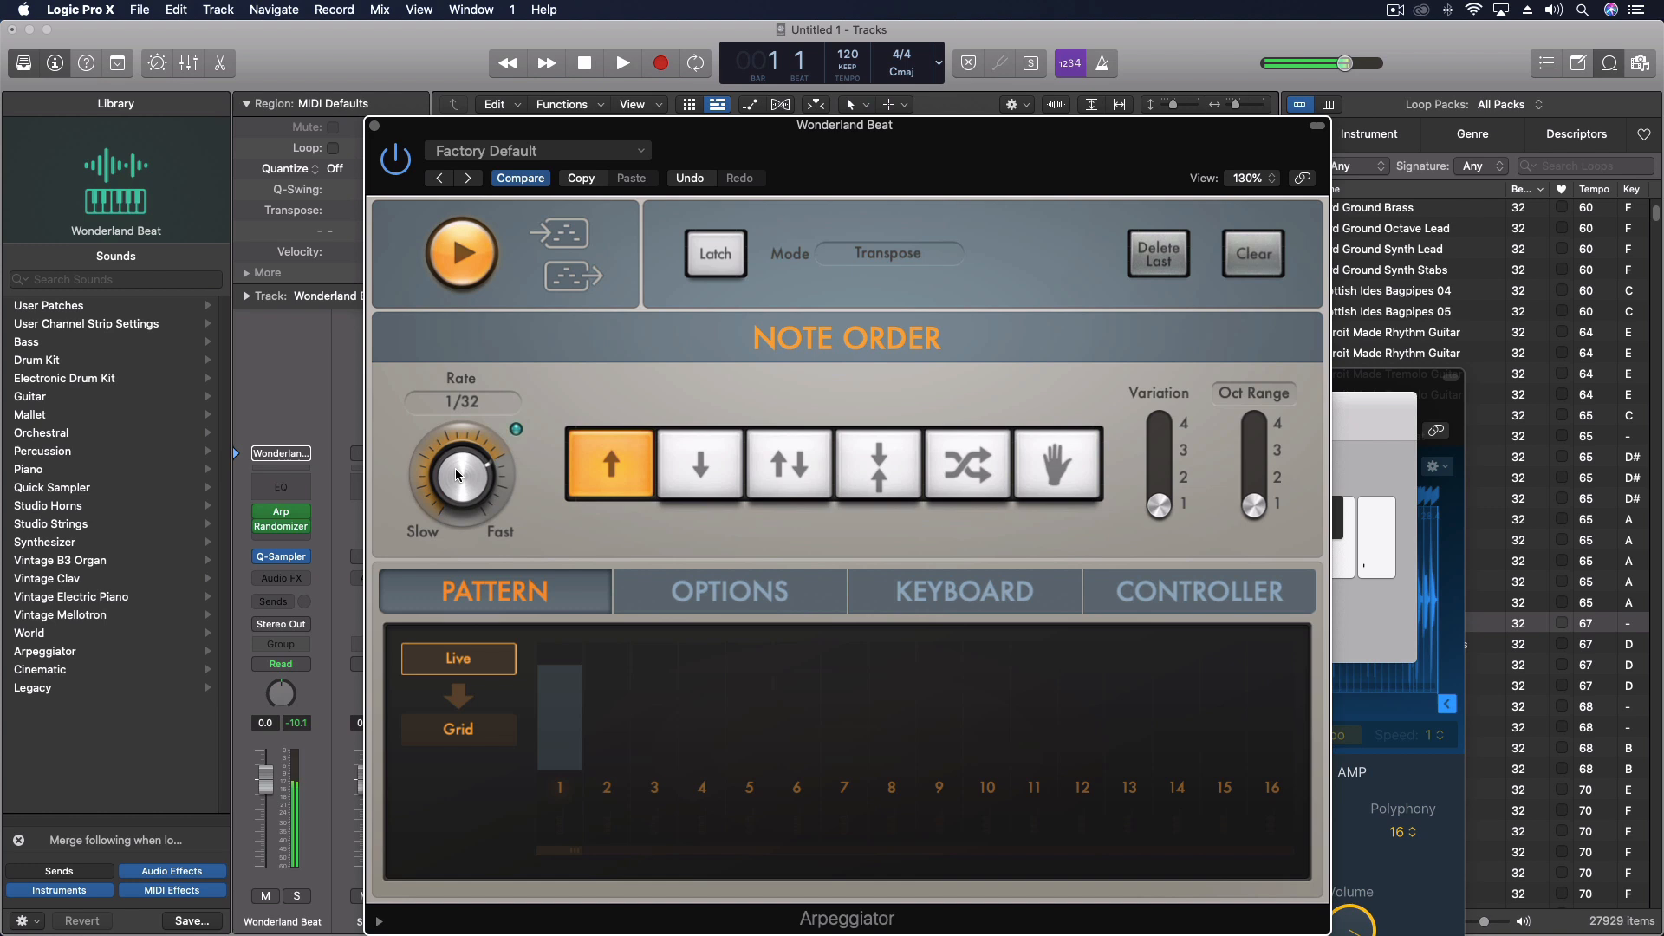
{"action": "left_click_drag", "start_coordinate": [456, 474], "coordinate": [453, 542]}
Step: Insert a Modulator MIDI effect ahead of the Arpeggiator on the Wonderland Beat track
{"action": "mouse_move", "coordinate": [289, 534]}
{"action": "left_click_drag", "start_coordinate": [285, 530], "coordinate": [285, 512]}
{"action": "left_click", "coordinate": [286, 501]}
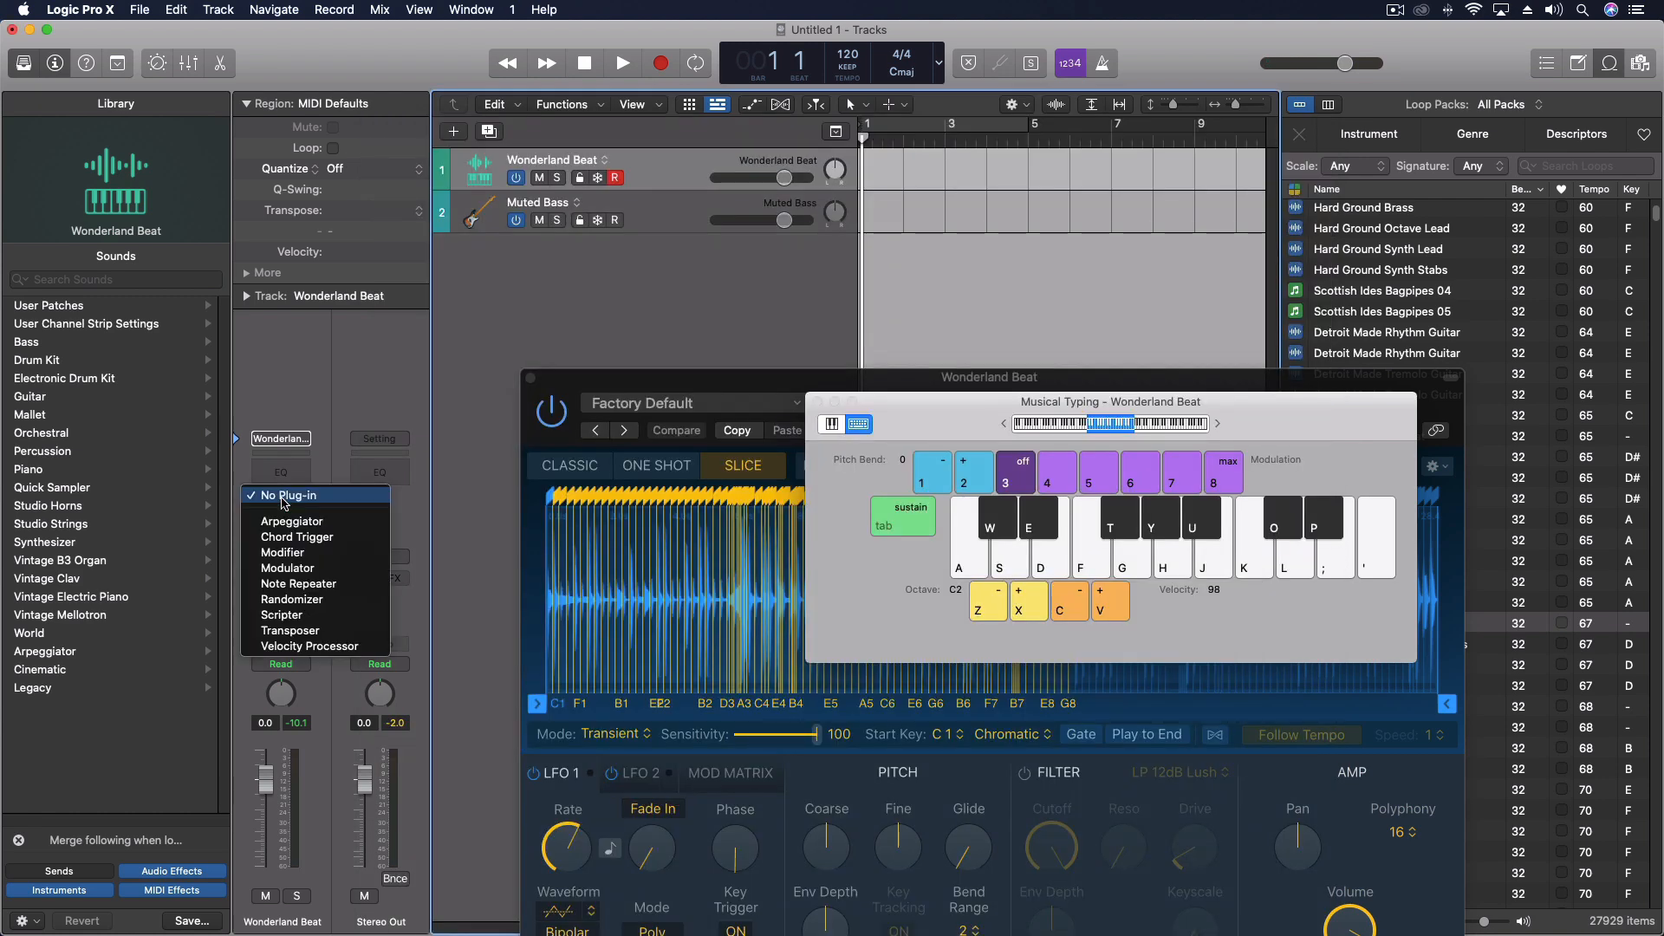
{"action": "left_click", "coordinate": [288, 568]}
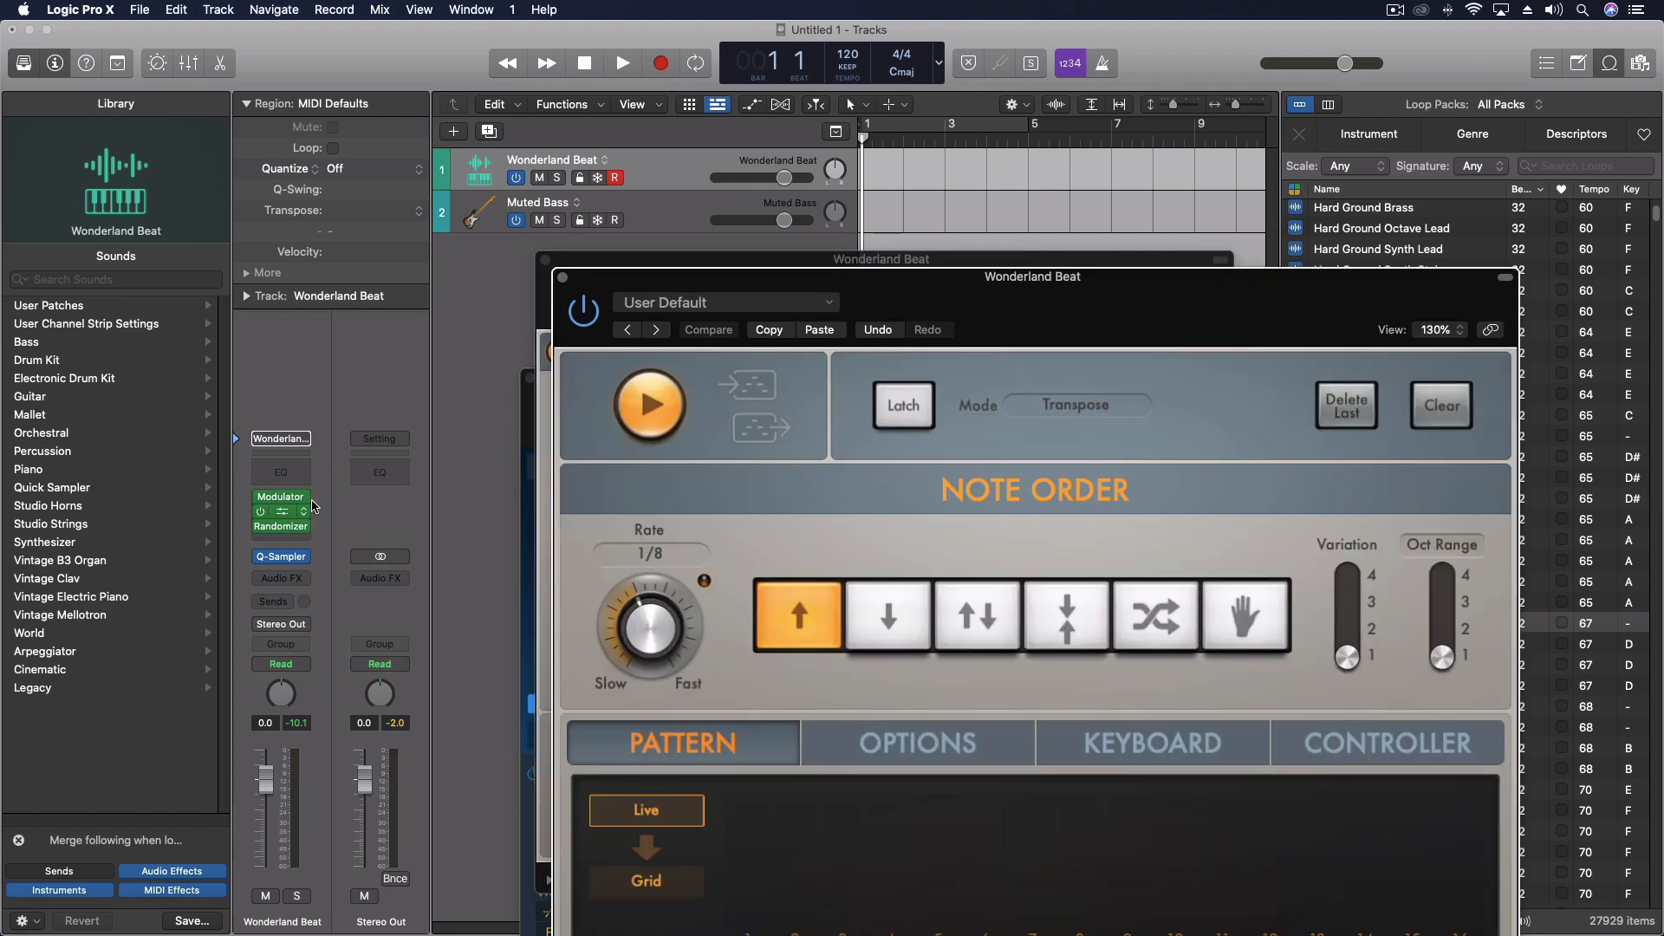
Step: Arrange the Arpeggiator and Modulator windows side by side so the controls of both effects can be reached
{"action": "left_click", "coordinate": [279, 512]}
{"action": "left_click_drag", "start_coordinate": [1032, 253], "coordinate": [1346, 61]}
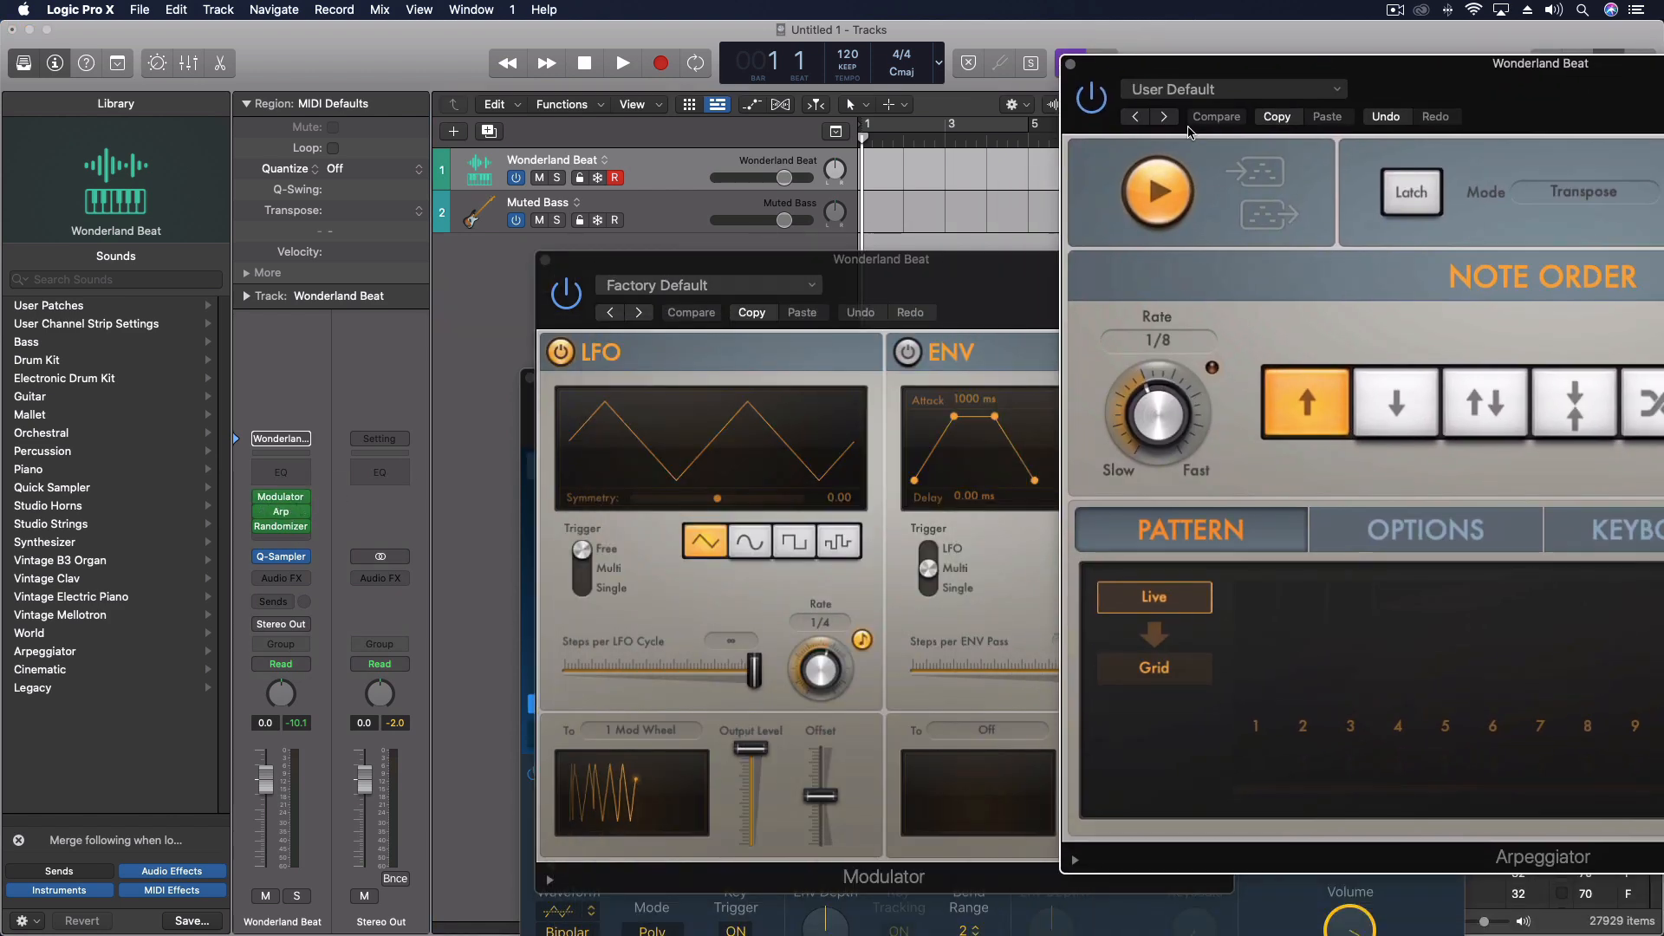
{"action": "left_click_drag", "start_coordinate": [997, 297], "coordinate": [691, 239]}
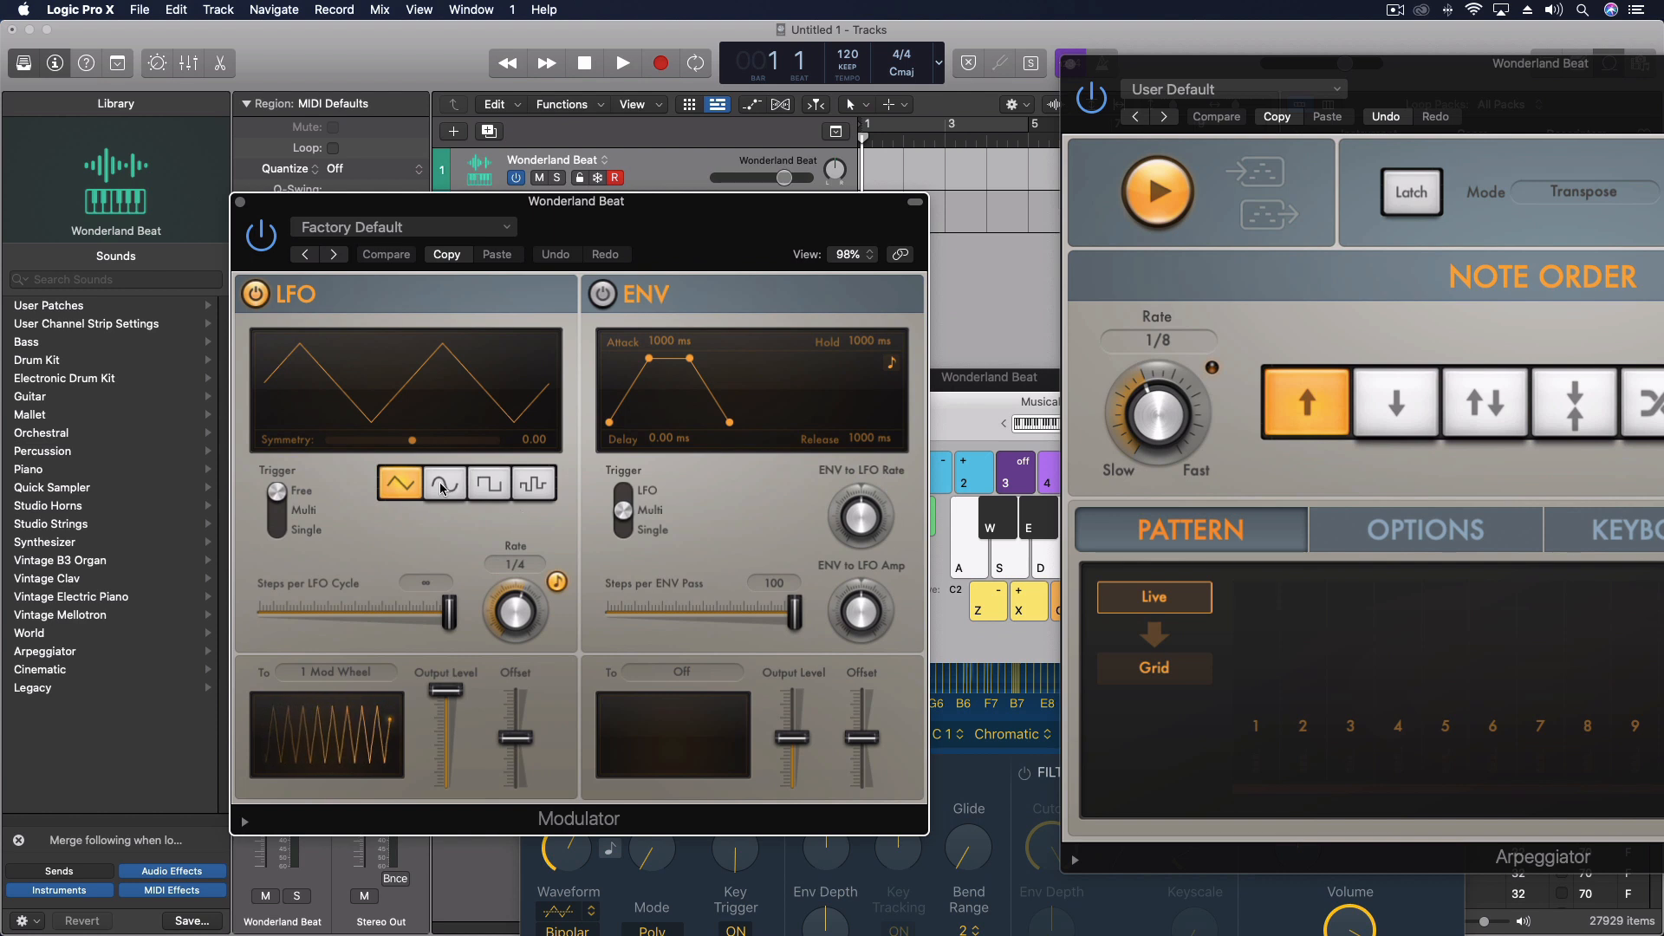
Step: Route the Modulator's LFO to the Arpeggiator's Rate, then lower the LFO output level, raise its offset and play a note
{"action": "left_click", "coordinate": [356, 674]}
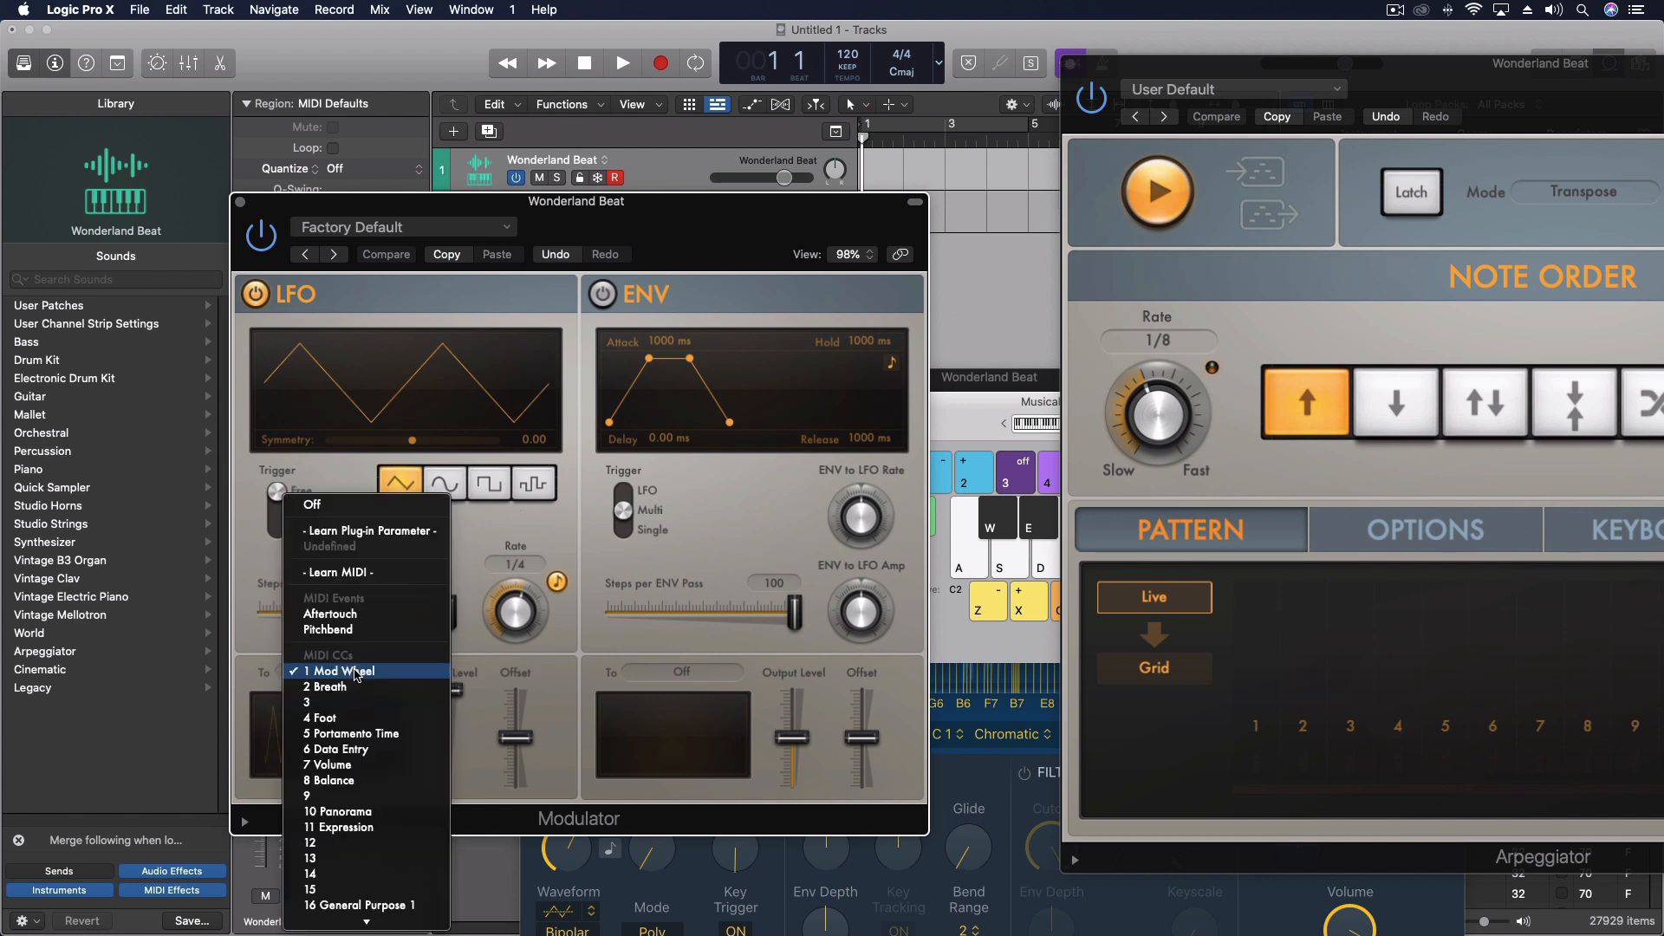
{"action": "left_click", "coordinate": [384, 532]}
{"action": "left_click", "coordinate": [1157, 419]}
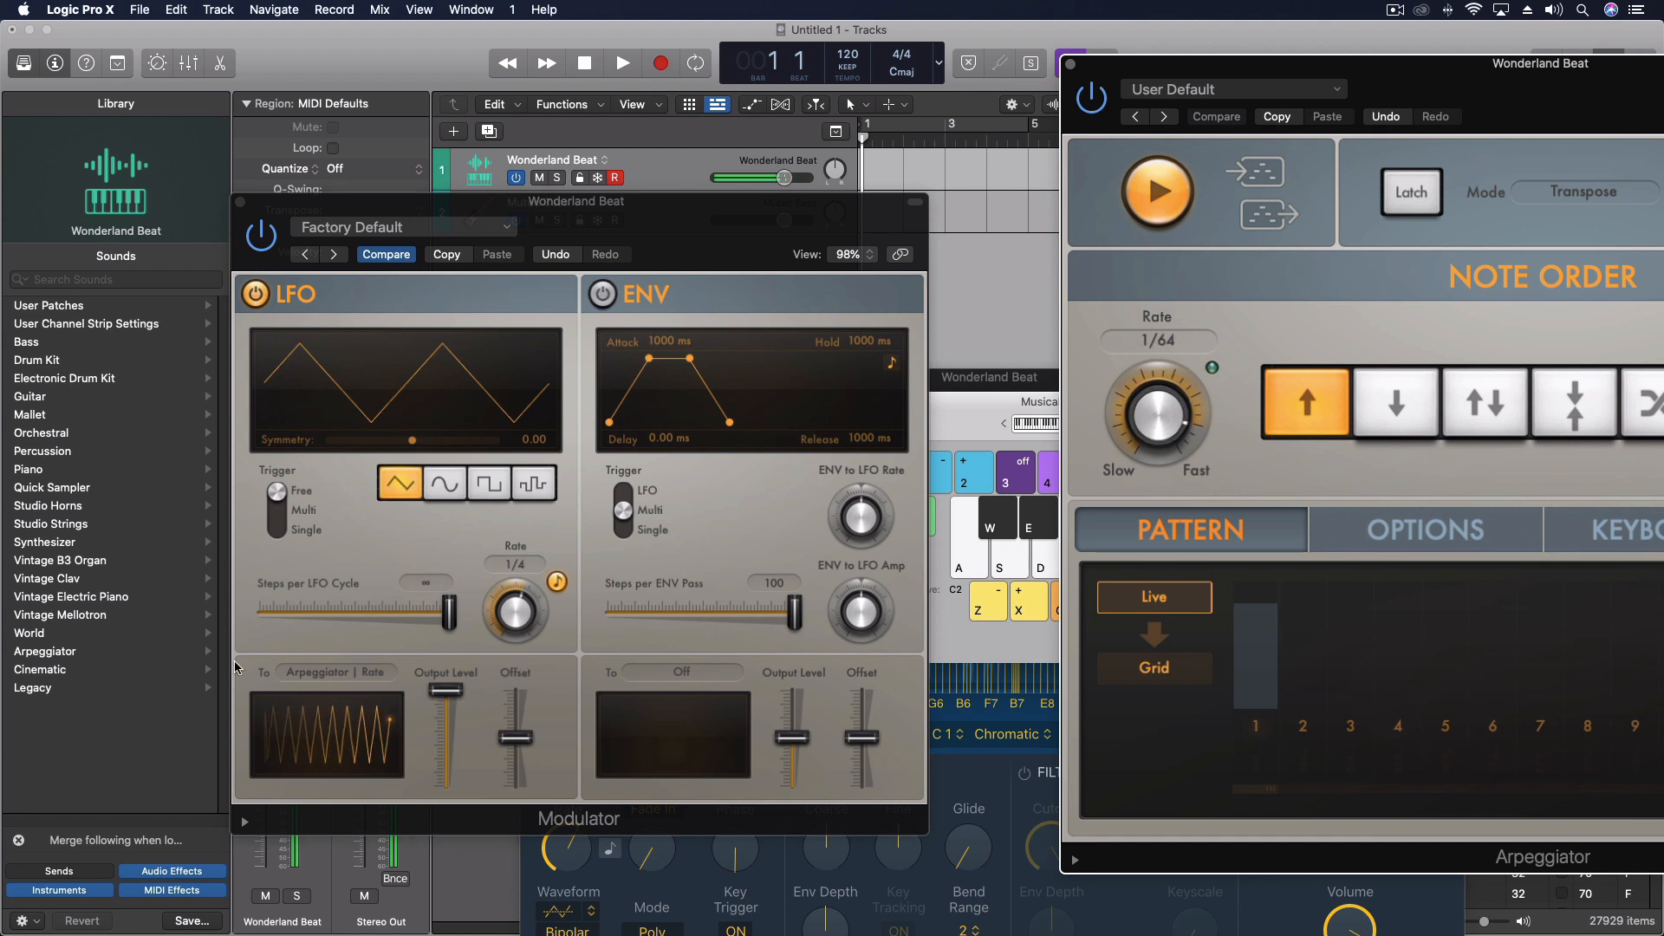
{"action": "left_click_drag", "start_coordinate": [457, 701], "coordinate": [516, 718]}
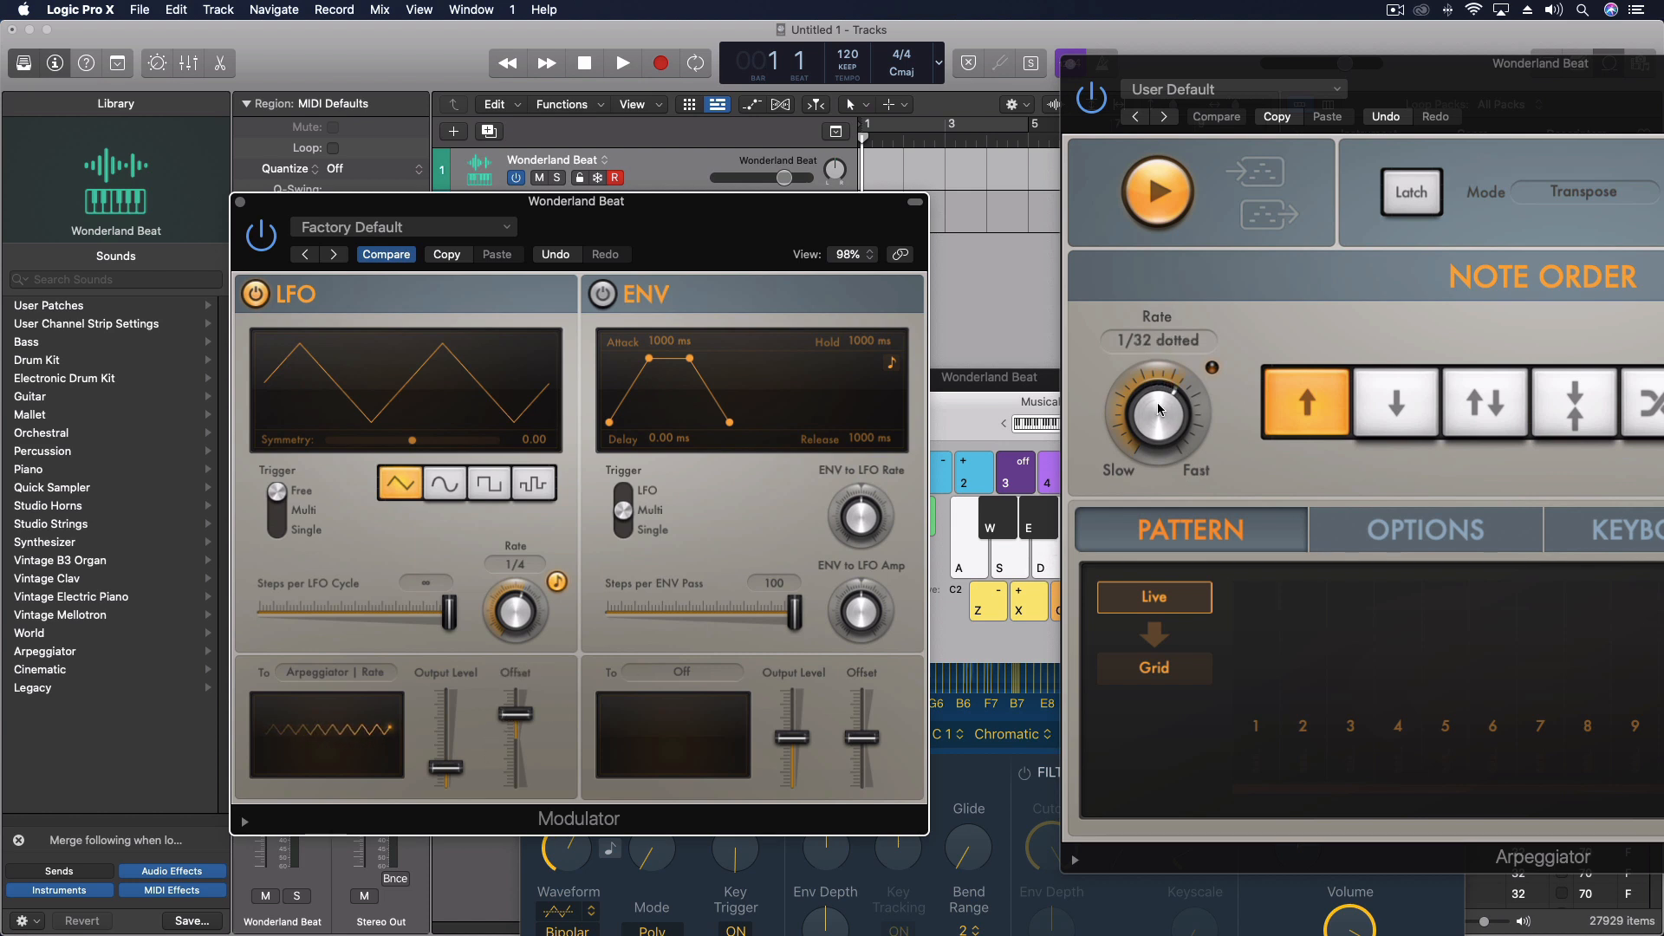
{"action": "key", "text": "g"}
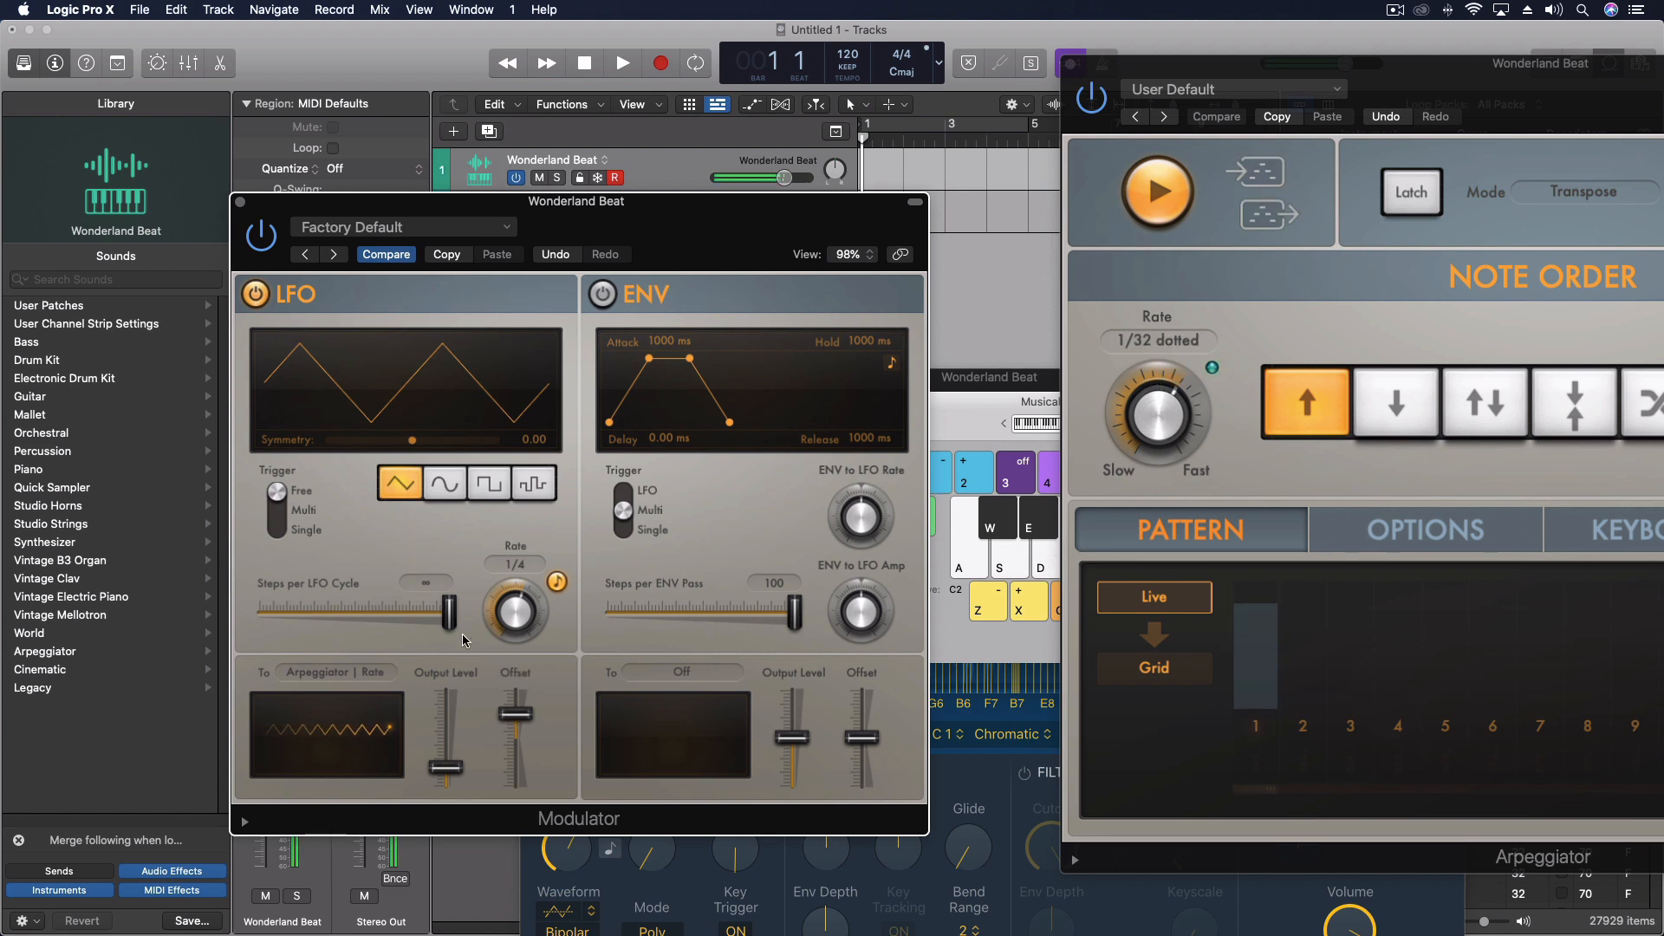
Step: Switch the LFO to the random stepped waveform at a 1/8 rate, trying 0.63 smoothing before returning it to 0.00
{"action": "left_click_drag", "start_coordinate": [518, 604], "coordinate": [514, 616]}
{"action": "left_click", "coordinate": [535, 493]}
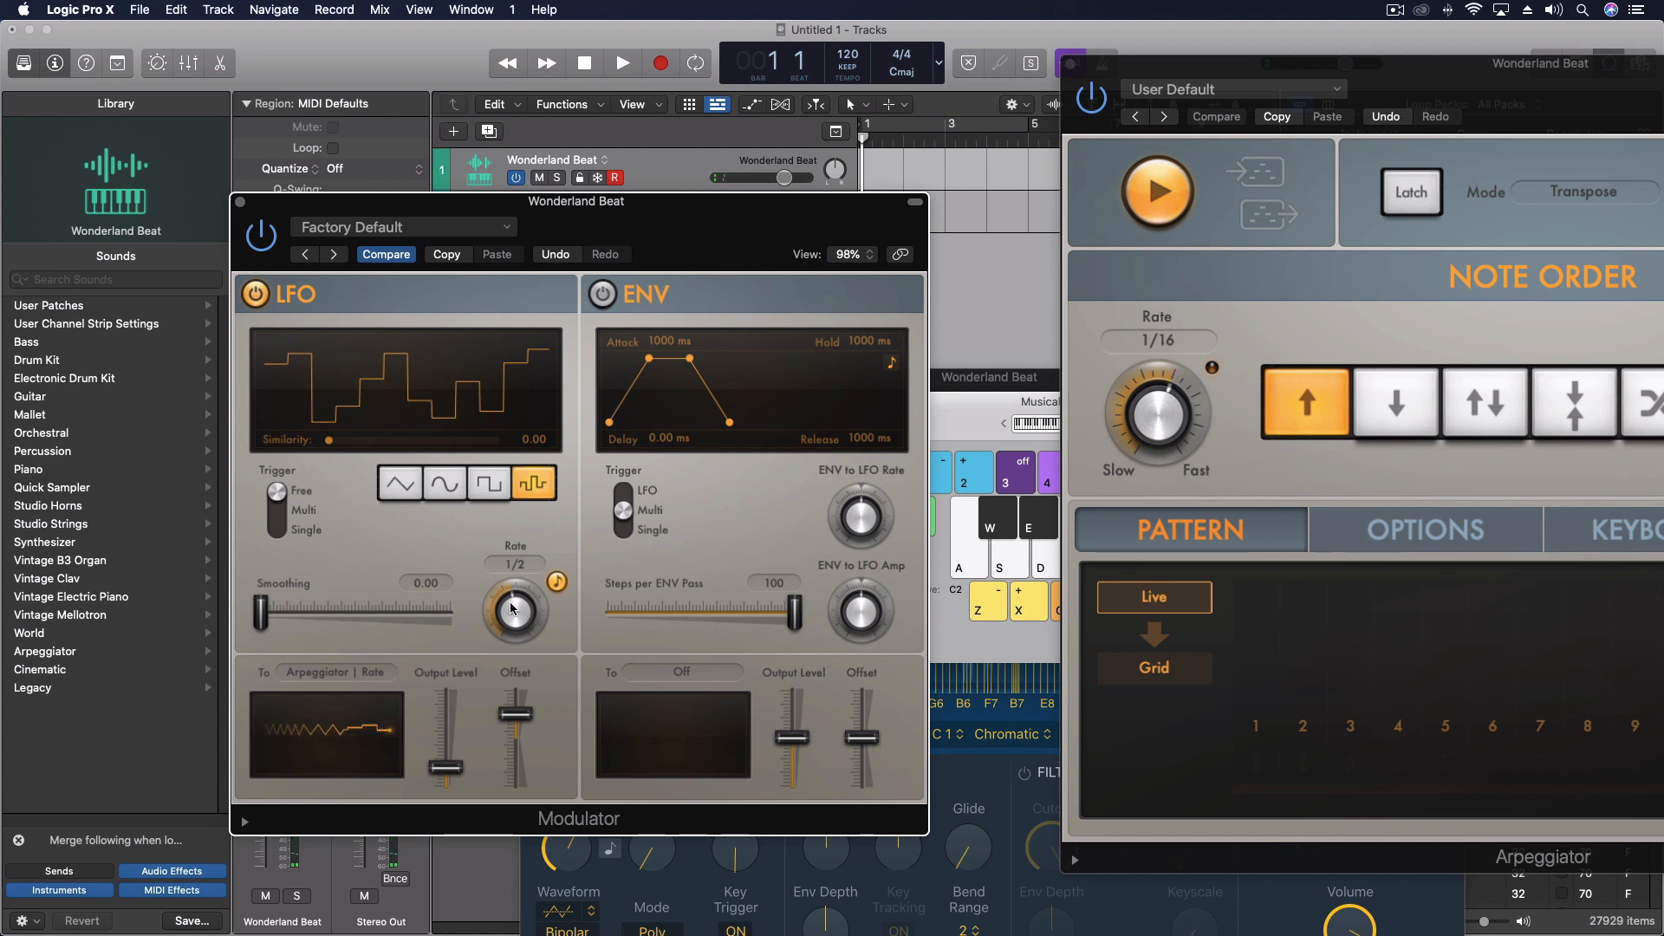
{"action": "left_click_drag", "start_coordinate": [512, 608], "coordinate": [512, 593]}
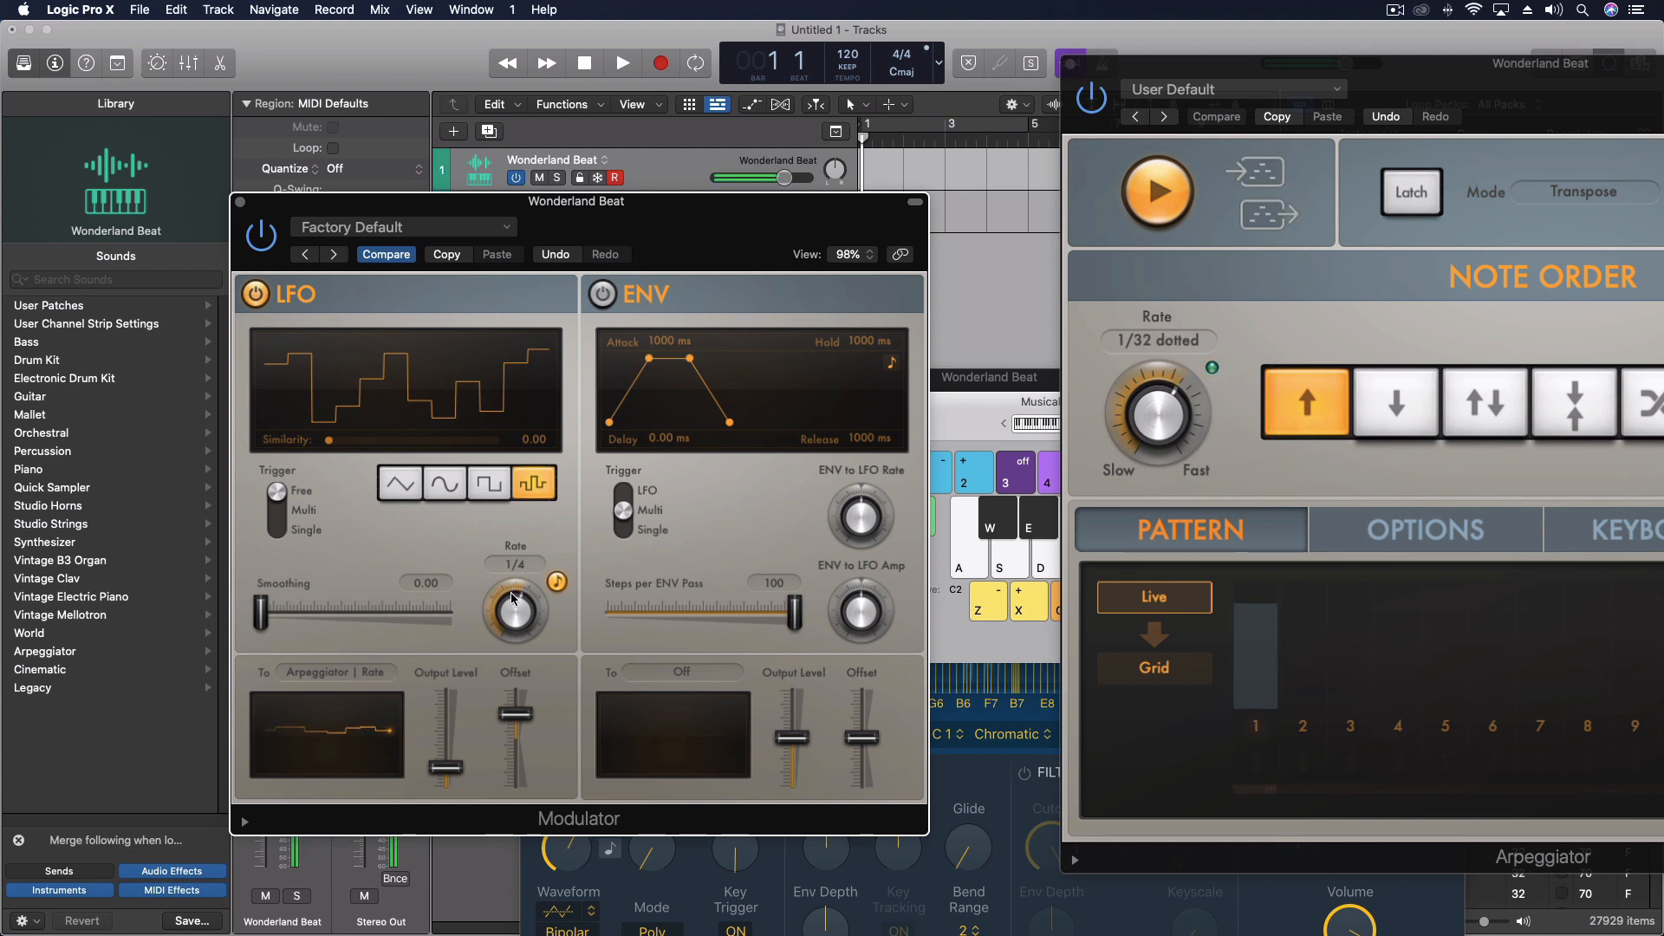
{"action": "left_click_drag", "start_coordinate": [519, 610], "coordinate": [517, 597]}
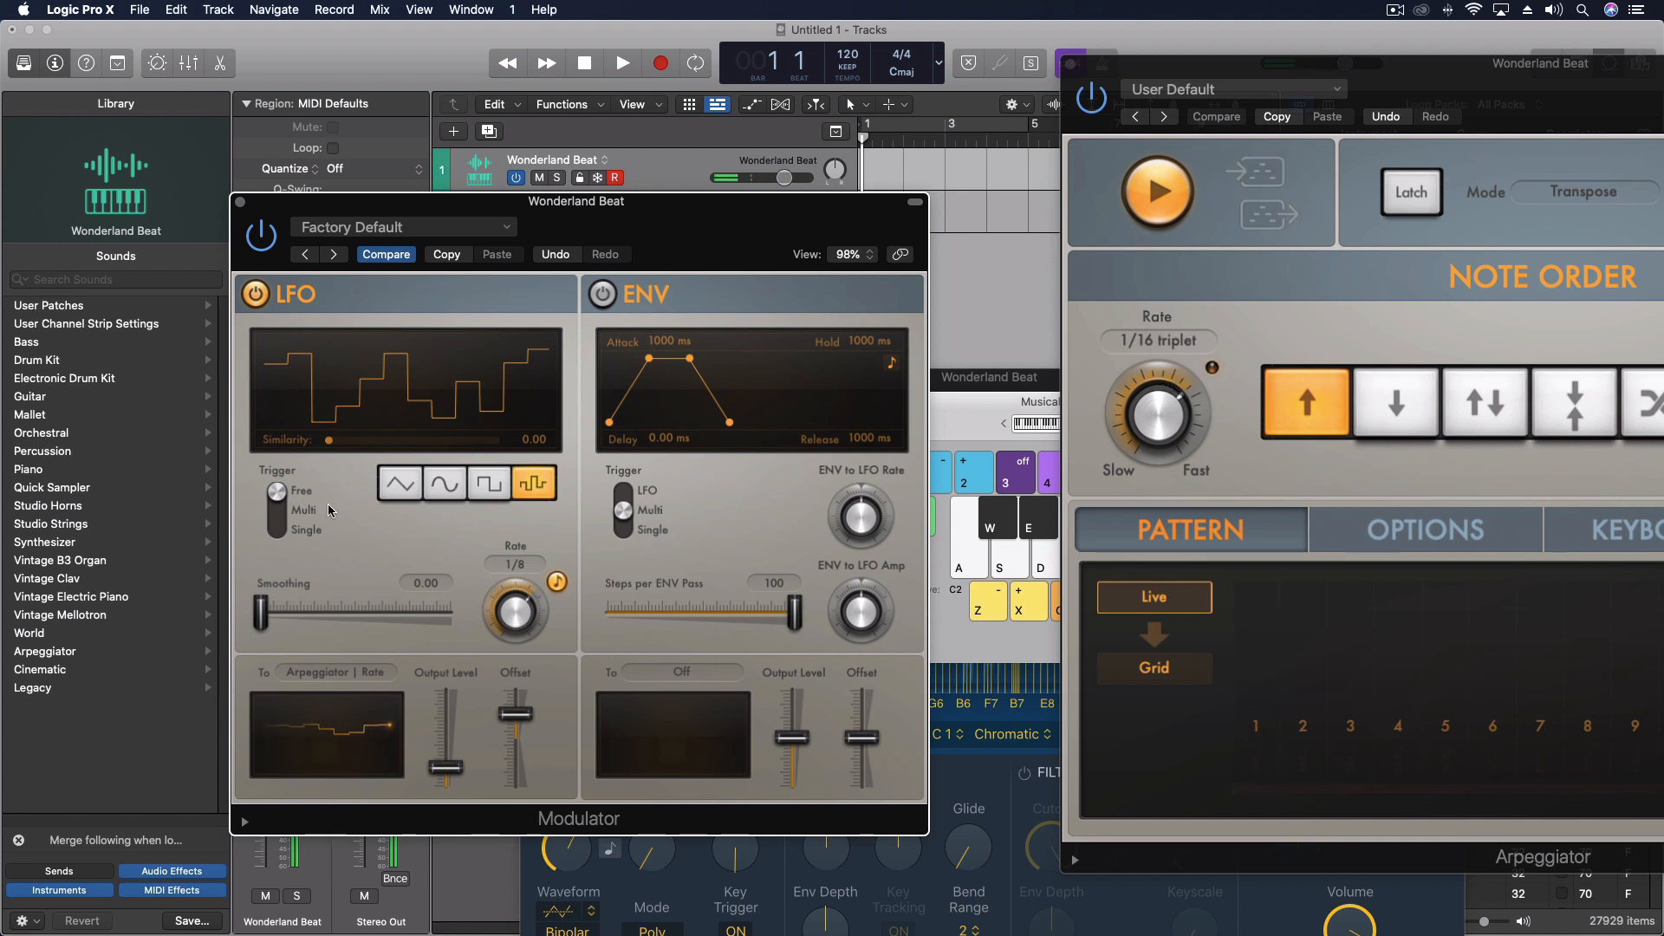
{"action": "left_click_drag", "start_coordinate": [260, 614], "coordinate": [380, 614]}
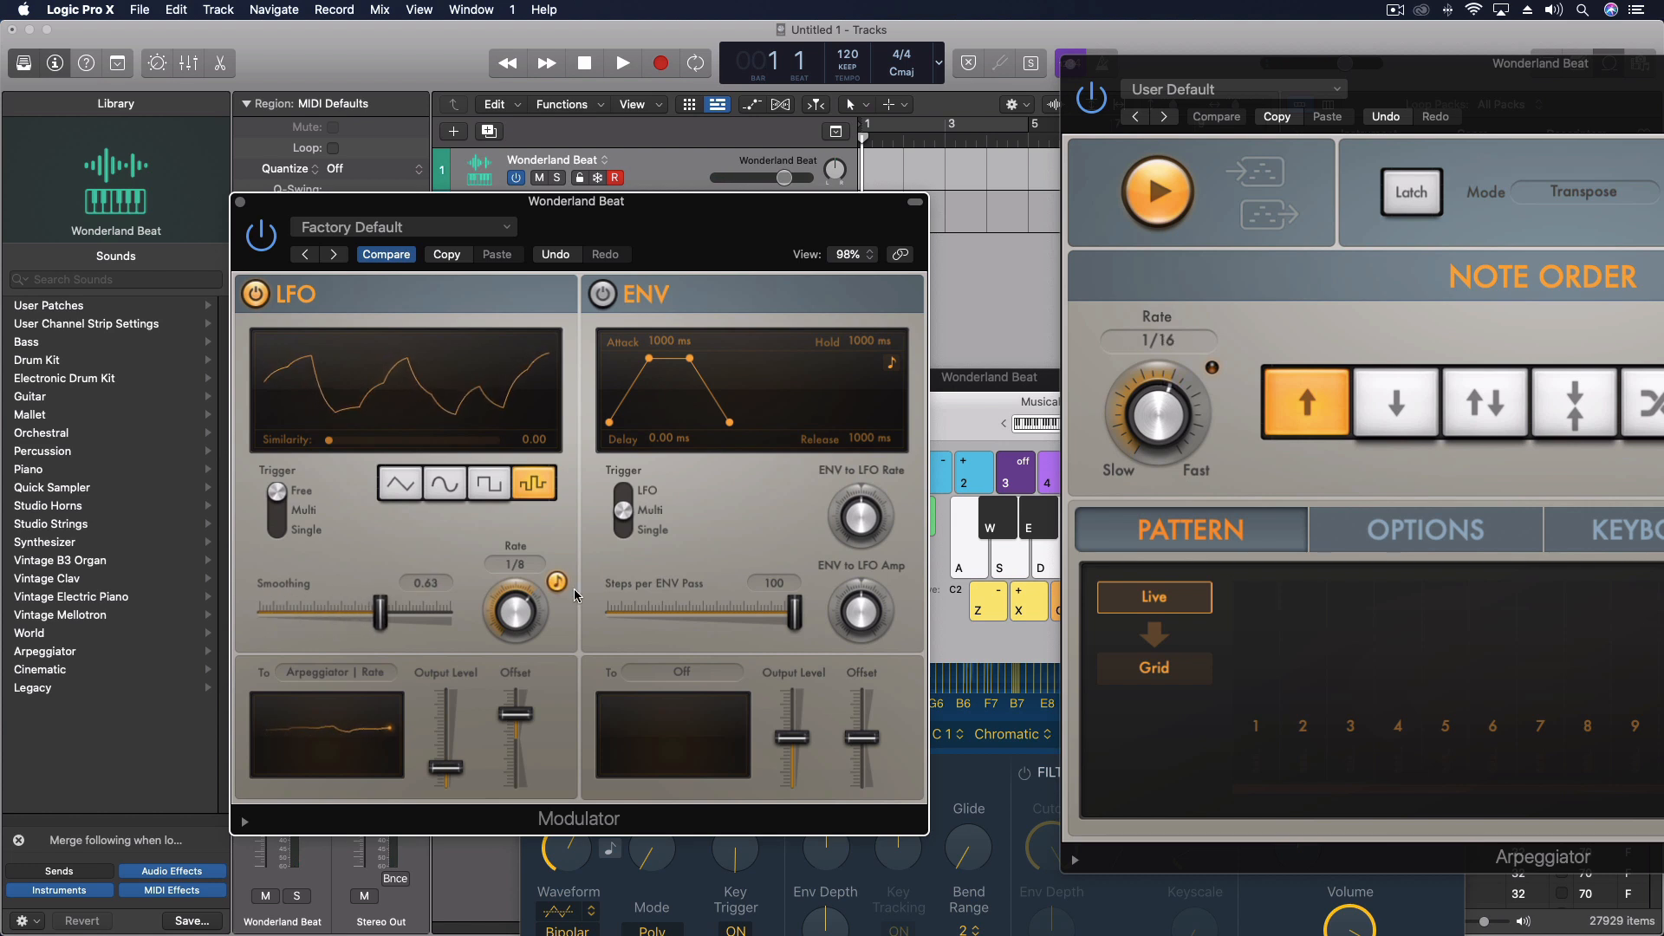
{"action": "left_click_drag", "start_coordinate": [380, 617], "coordinate": [260, 617]}
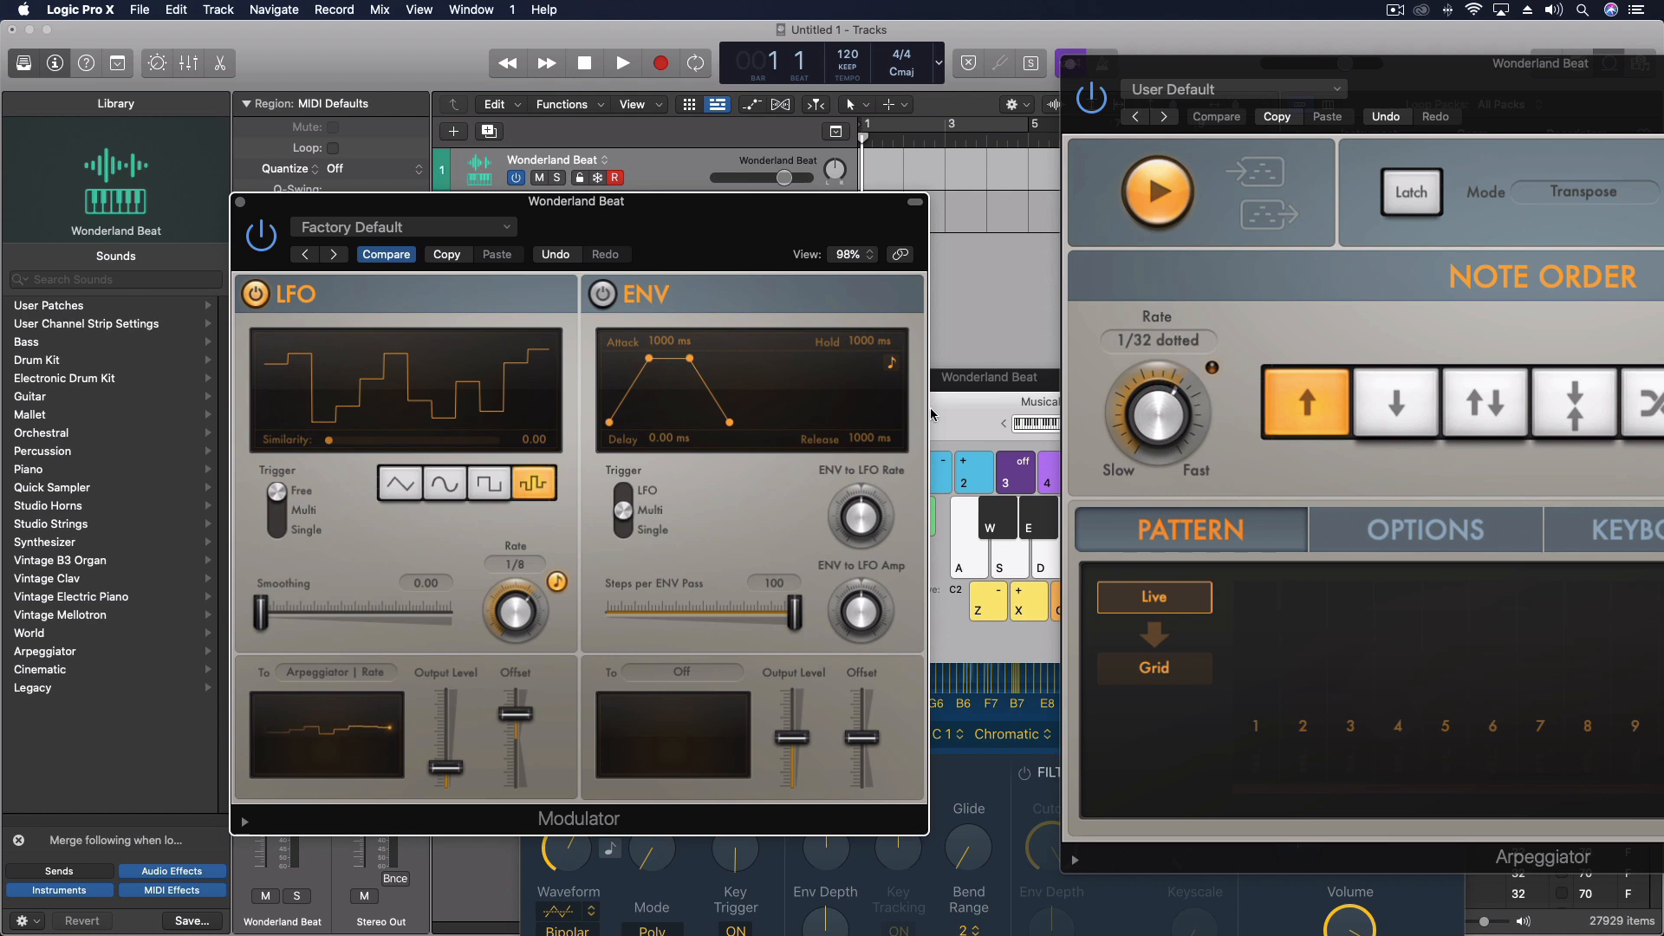
Step: Close the Modulator and bring the Wonderland Beat Quick Sampler window to the front
{"action": "left_click", "coordinate": [240, 203]}
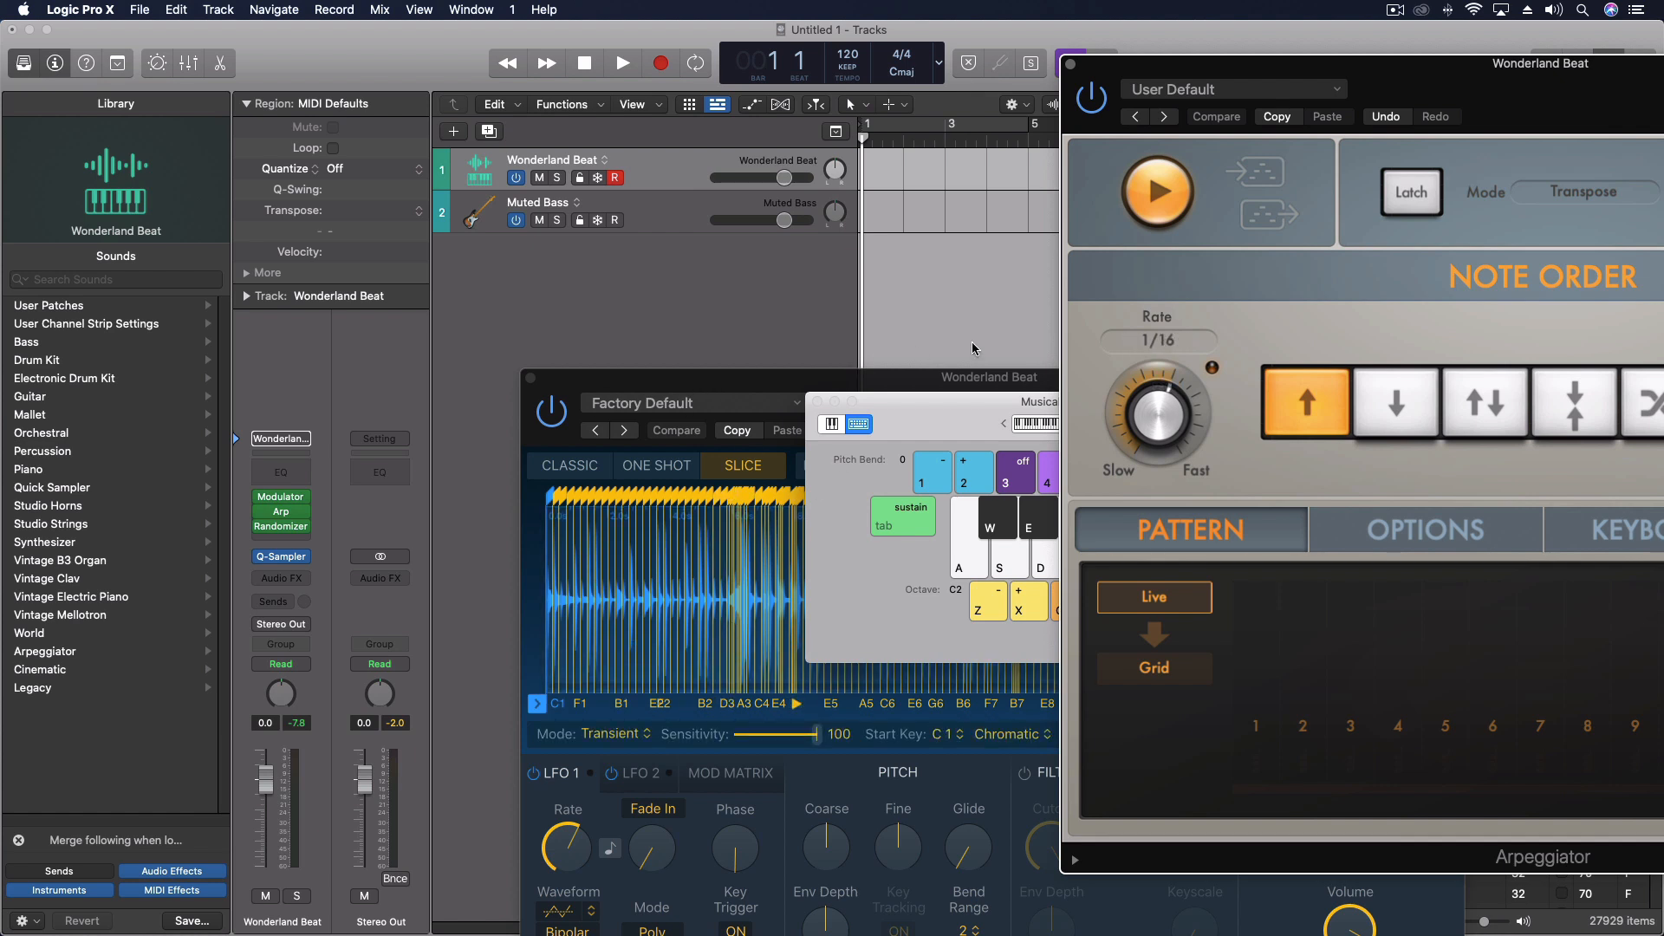
{"action": "left_click_drag", "start_coordinate": [964, 392], "coordinate": [936, 410]}
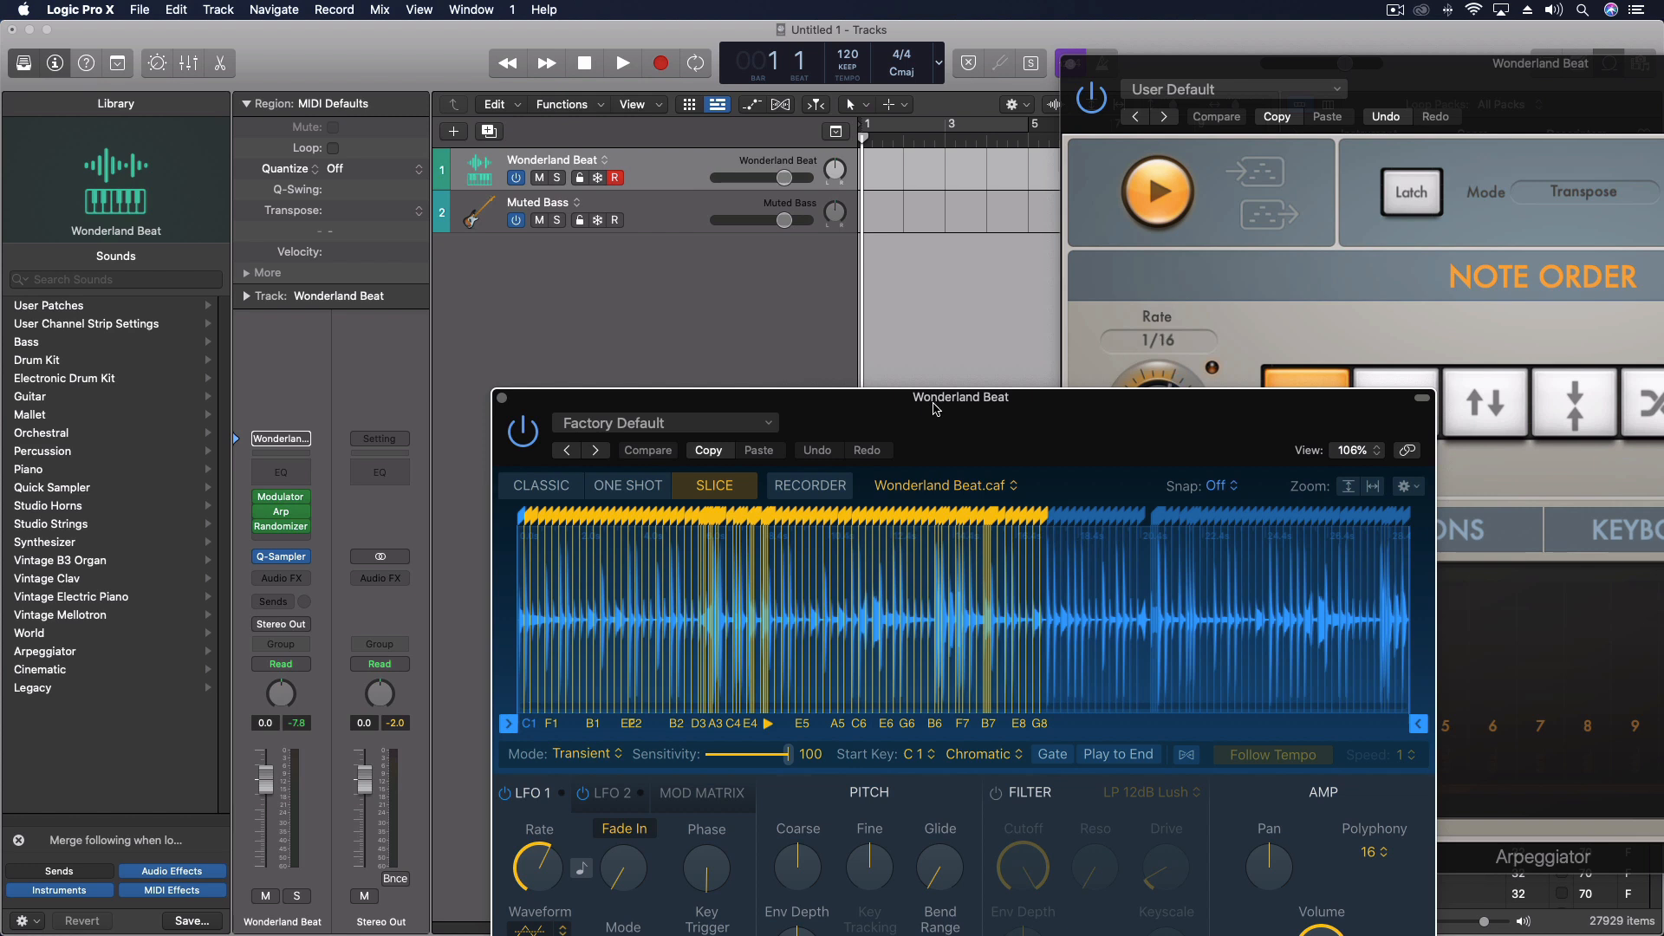